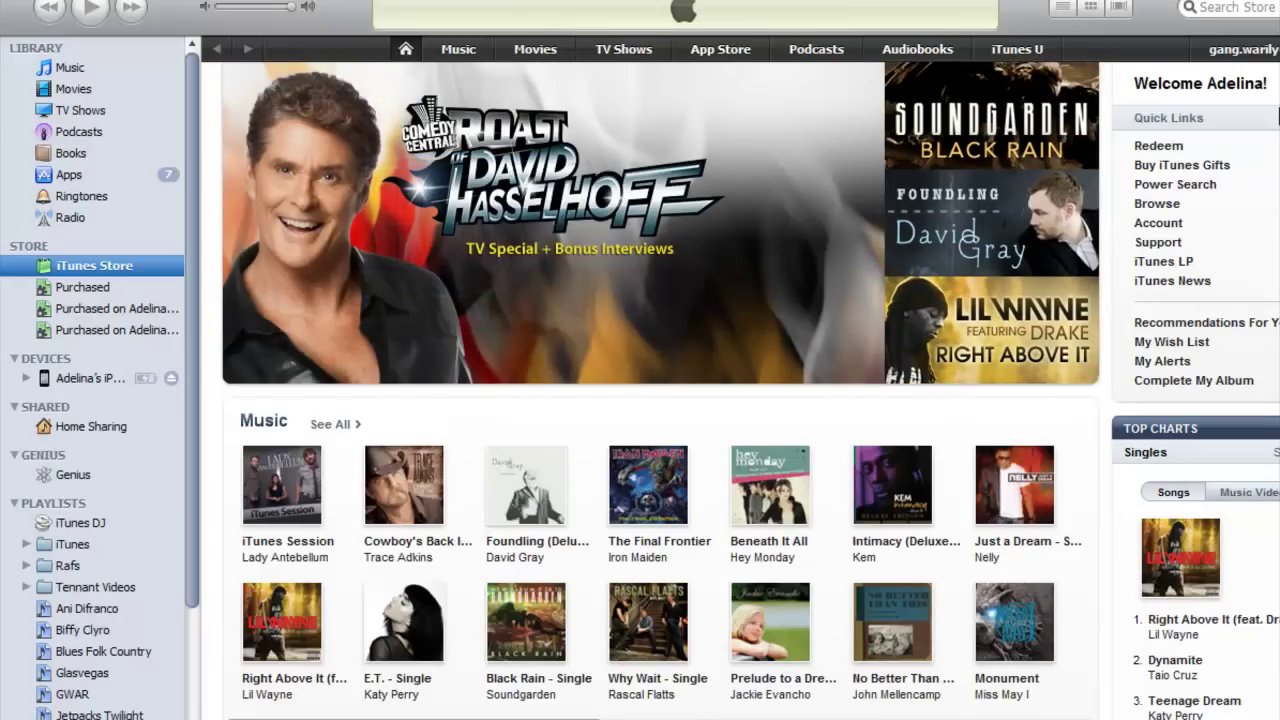
# Step: Search the iTunes Store for "netflix"
pyautogui.click(1210, 8)
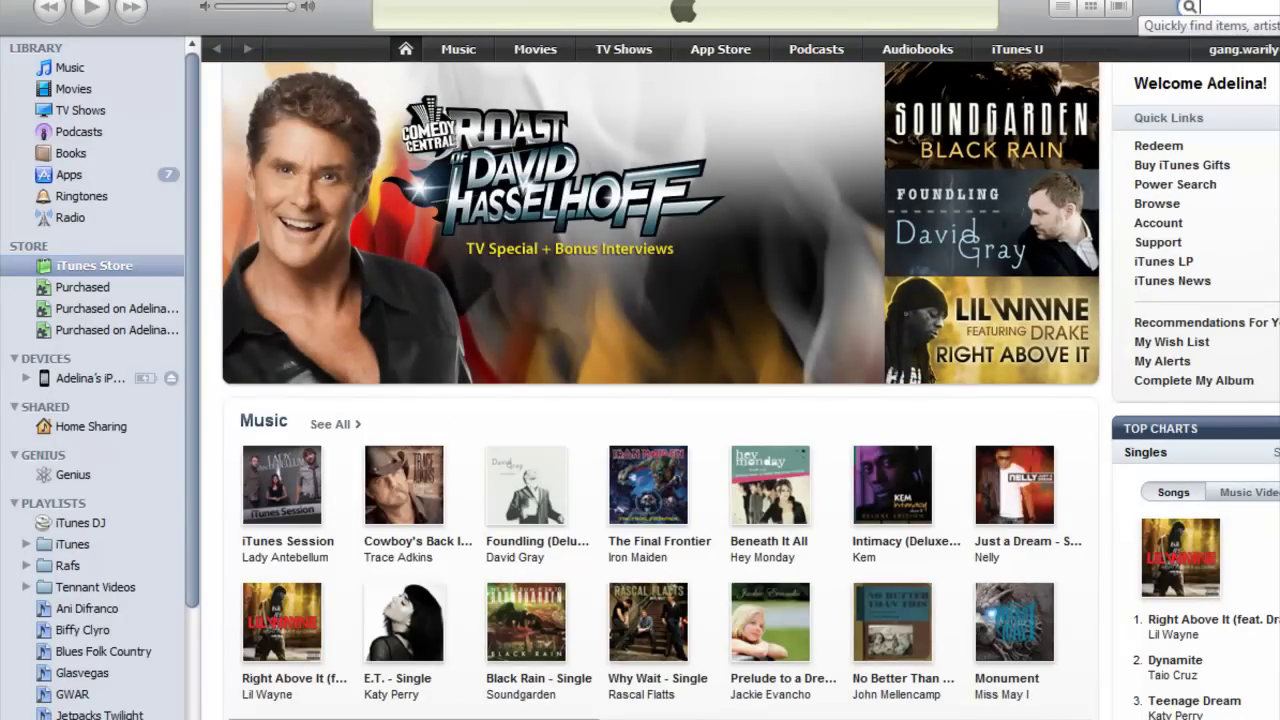
pyautogui.write('net')
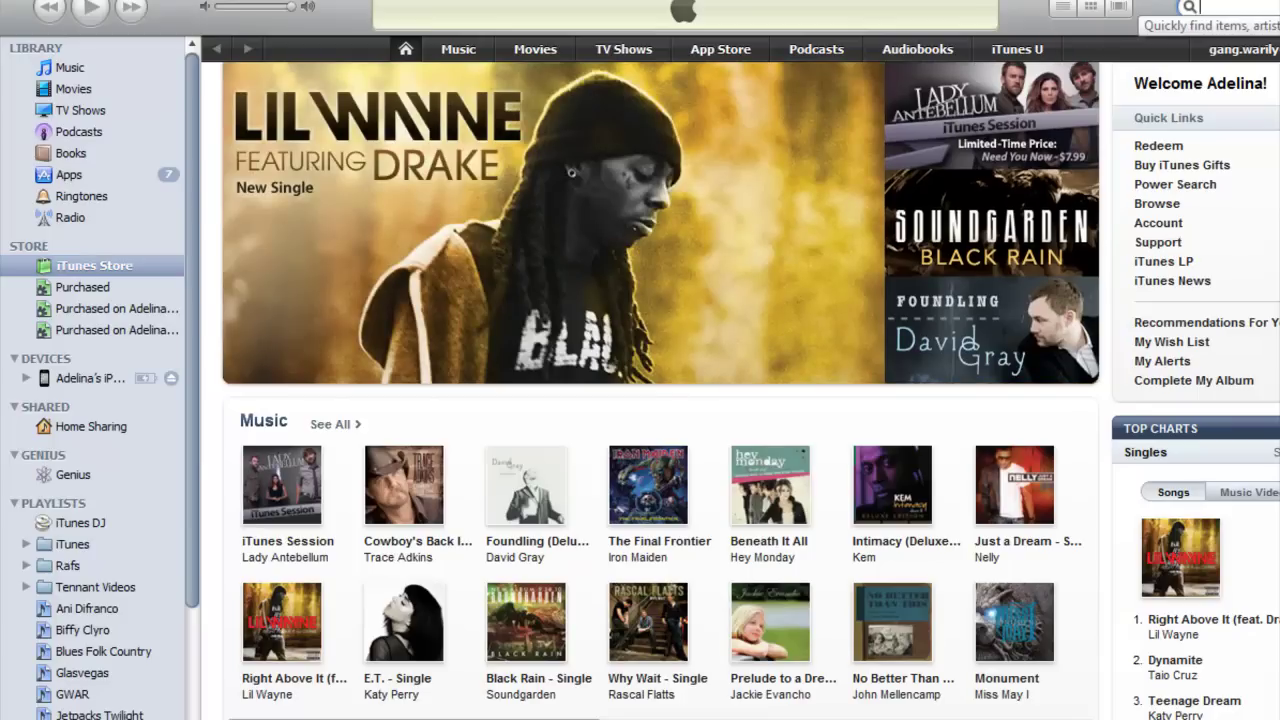
pyautogui.write('flix')
pyautogui.press('Return')
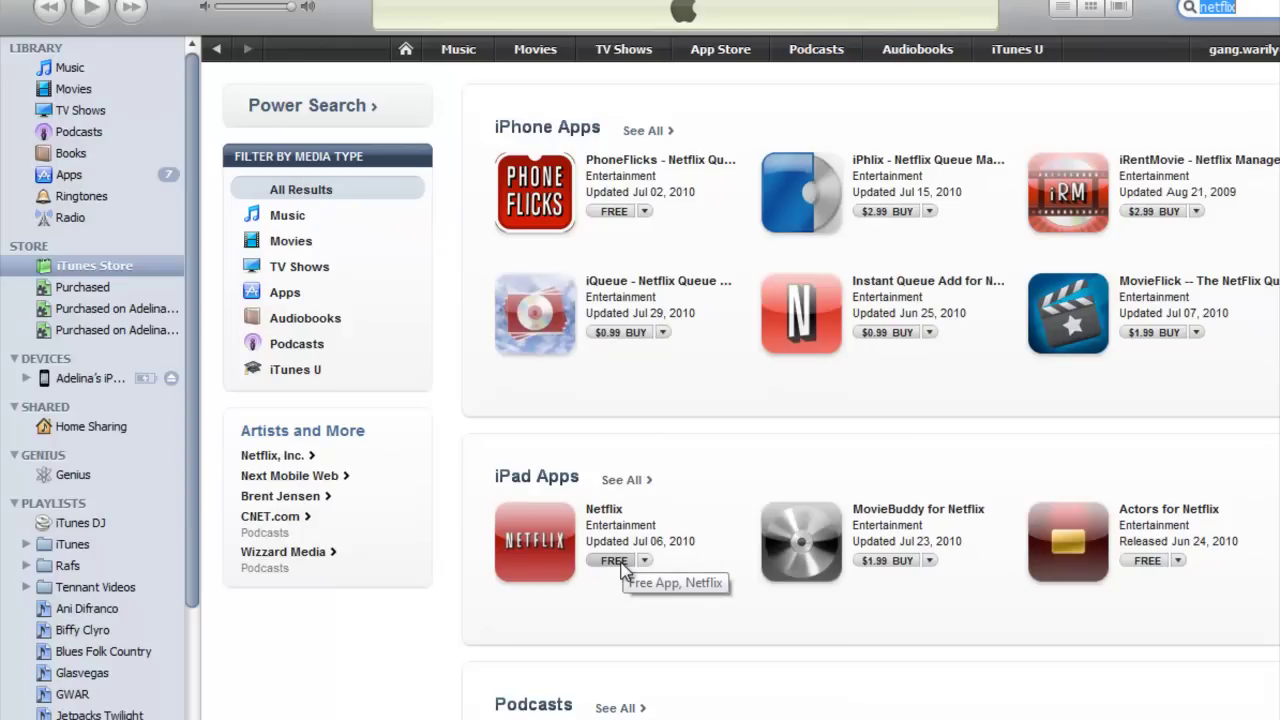
# Step: Find Netflix among the iPad apps in the library and show its file in Windows Explorer
pyautogui.click(79, 179)
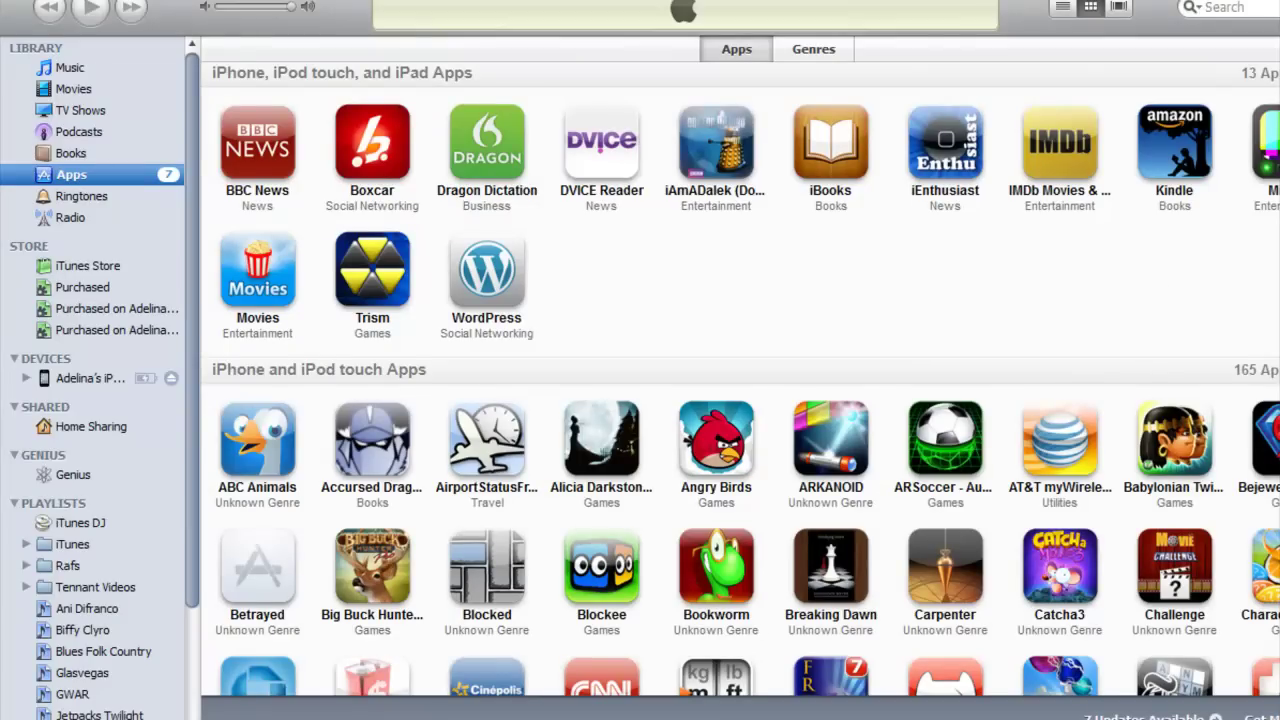
pyautogui.scroll(-20, 740, 390)
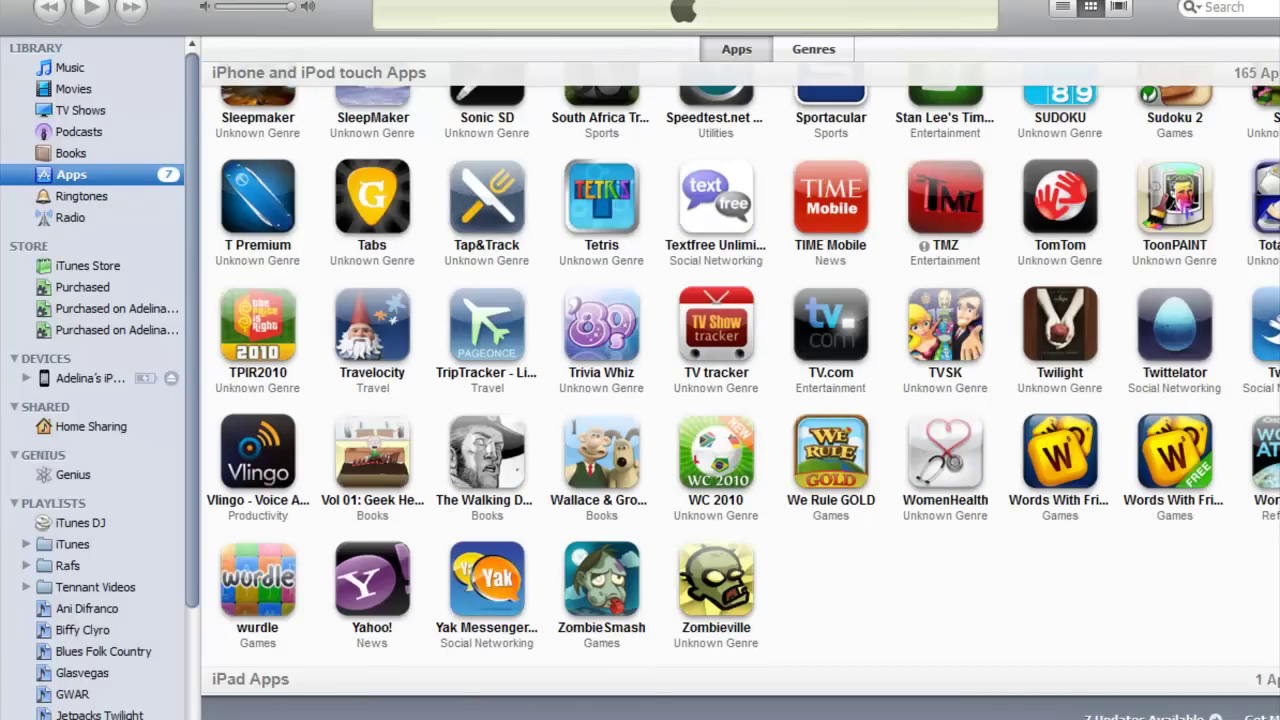
pyautogui.scroll(-2, 740, 390)
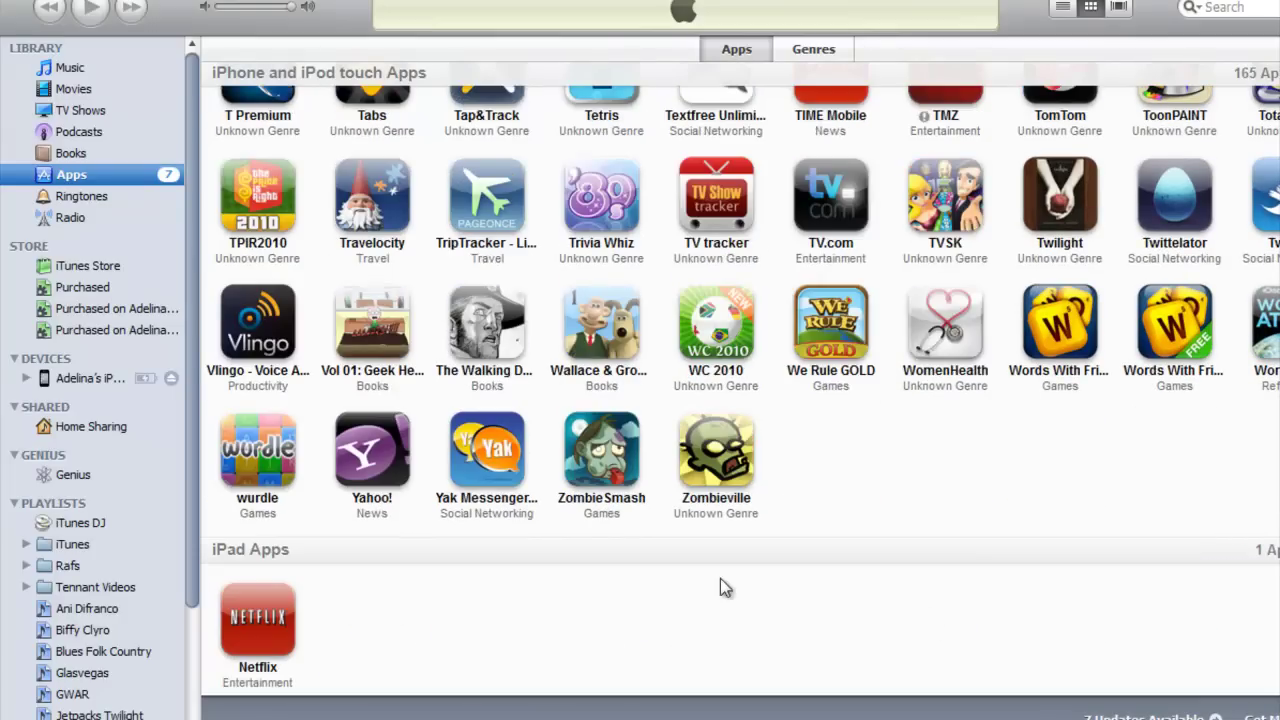
pyautogui.rightClick(250, 622)
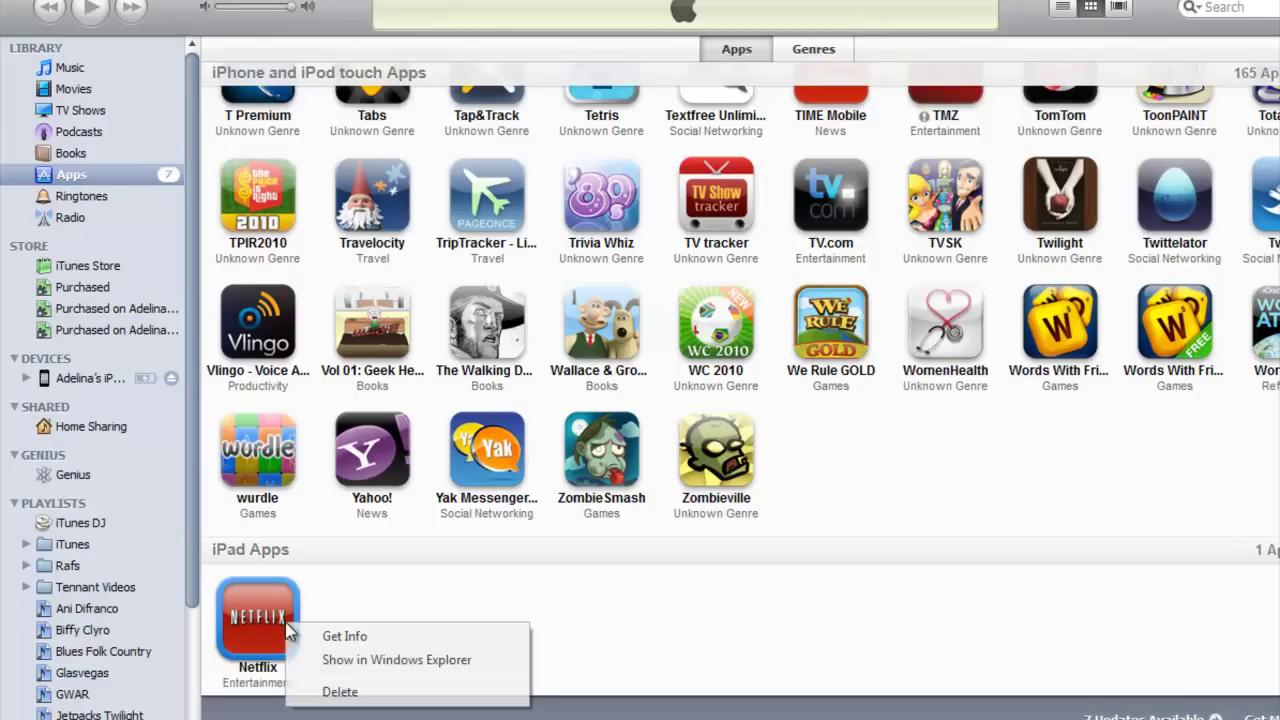
pyautogui.click(379, 672)
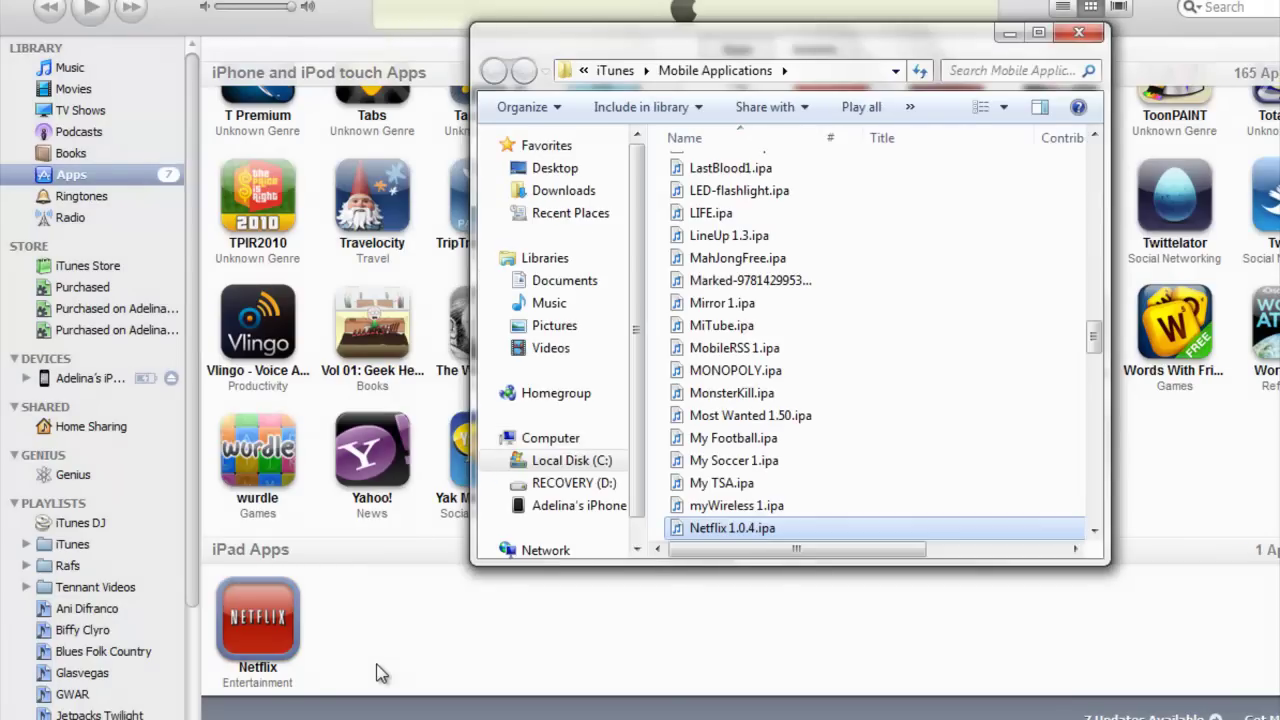
# Step: Rename the Netflix app file to "Netflix 1.0.4.zip" and accept the extension change
pyautogui.click(778, 528)
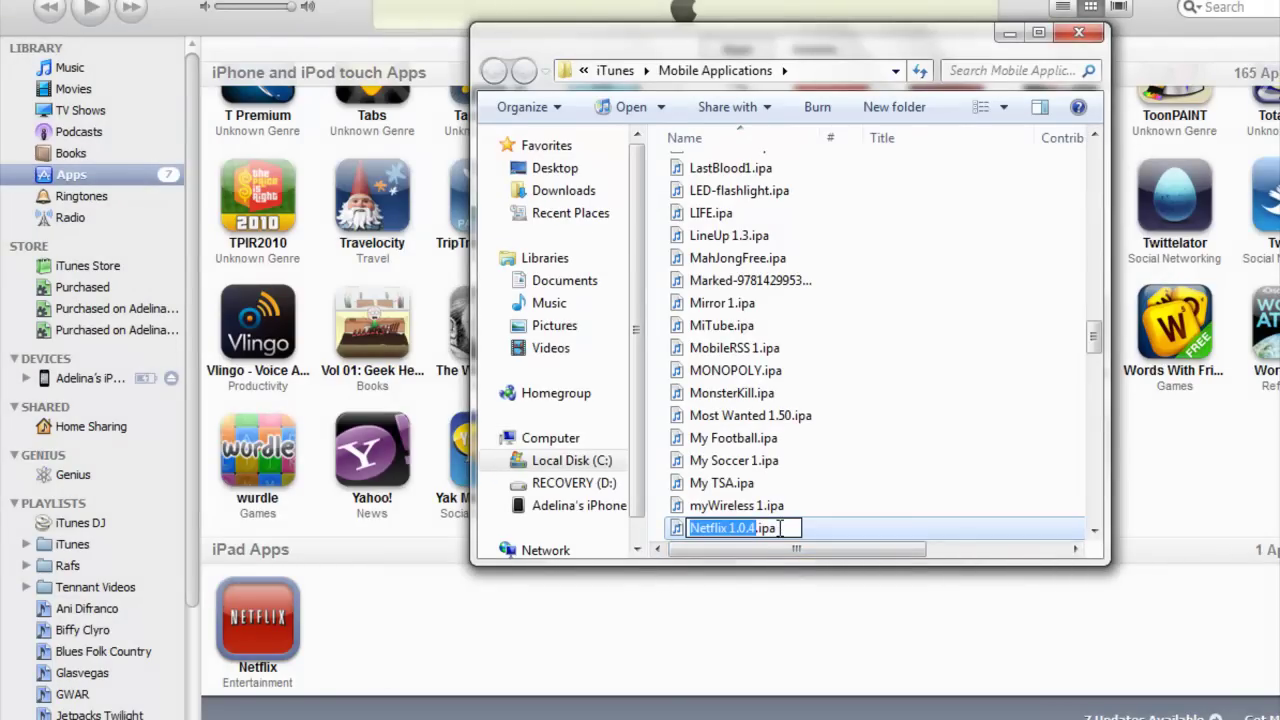
pyautogui.click(779, 528)
pyautogui.press('BackSpace')
pyautogui.press('BackSpace')
pyautogui.press('BackSpace')
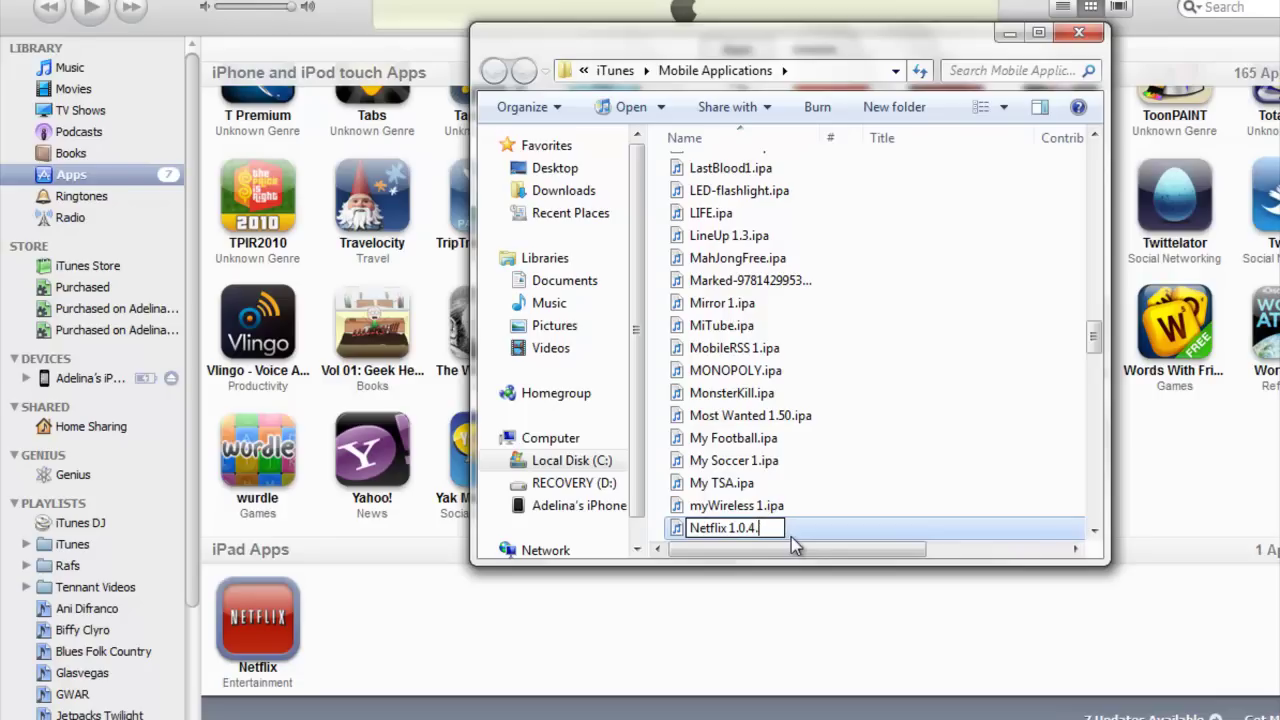
pyautogui.write('zip')
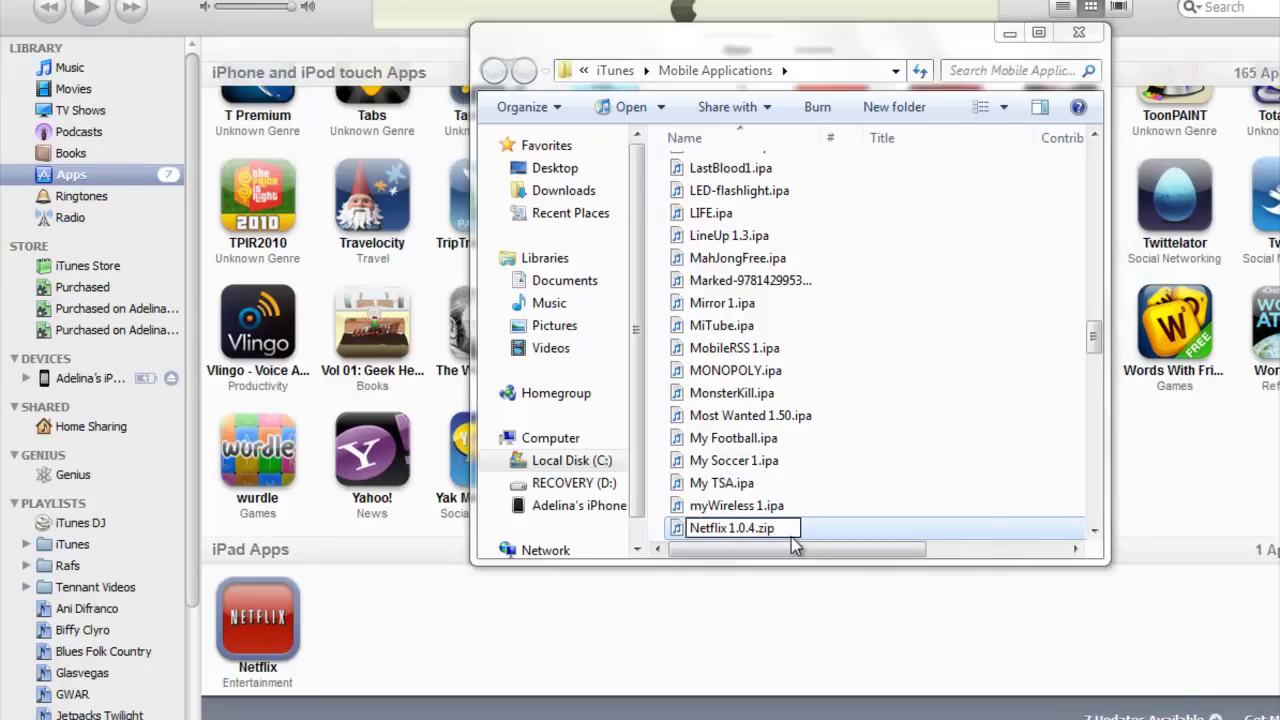
pyautogui.press('Return')
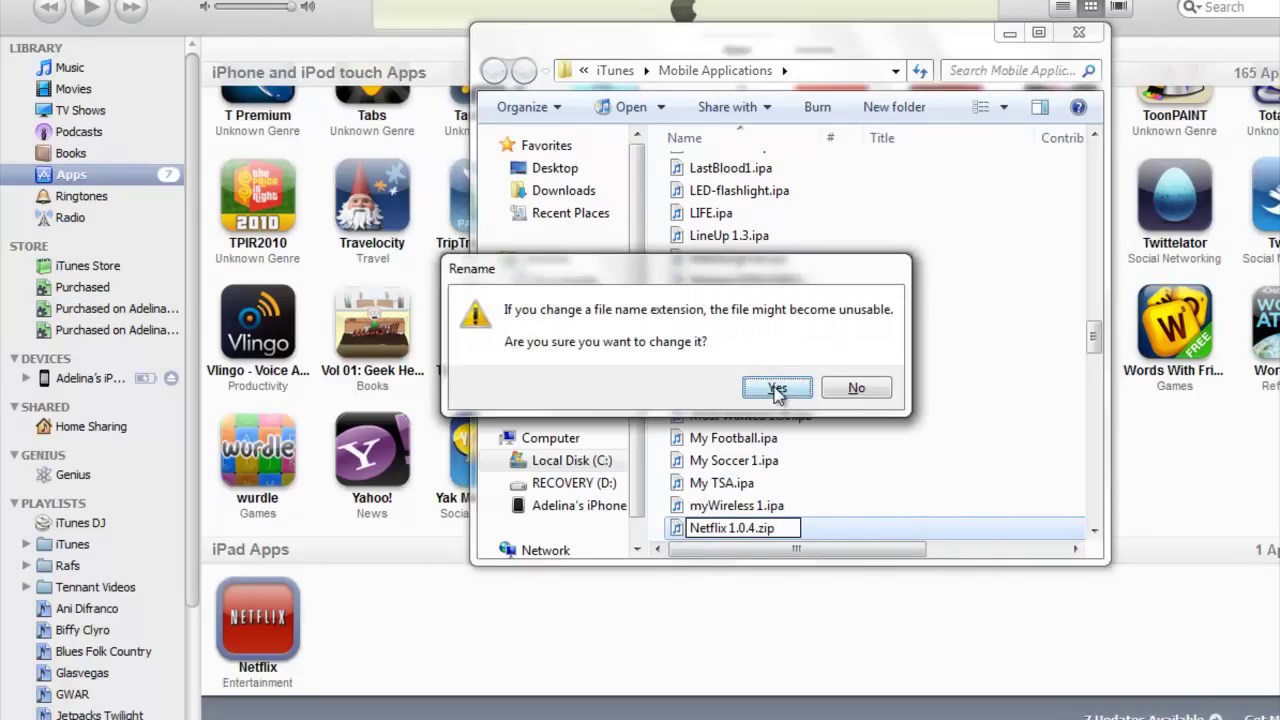
pyautogui.click(777, 389)
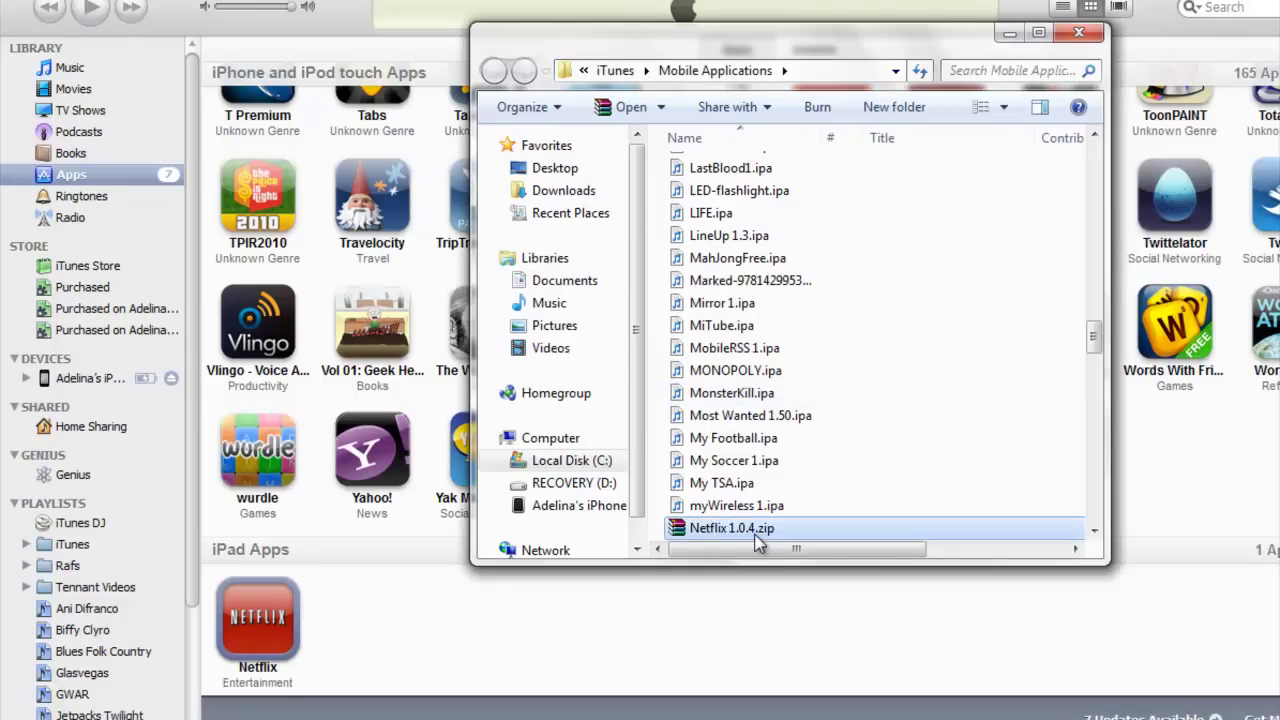
# Step: Extract Netflix 1.0.4.zip with WinRAR to the suggested Netflix 1.0.4 folder, replacing all existing files, and close the archive
pyautogui.doubleClick(757, 530)
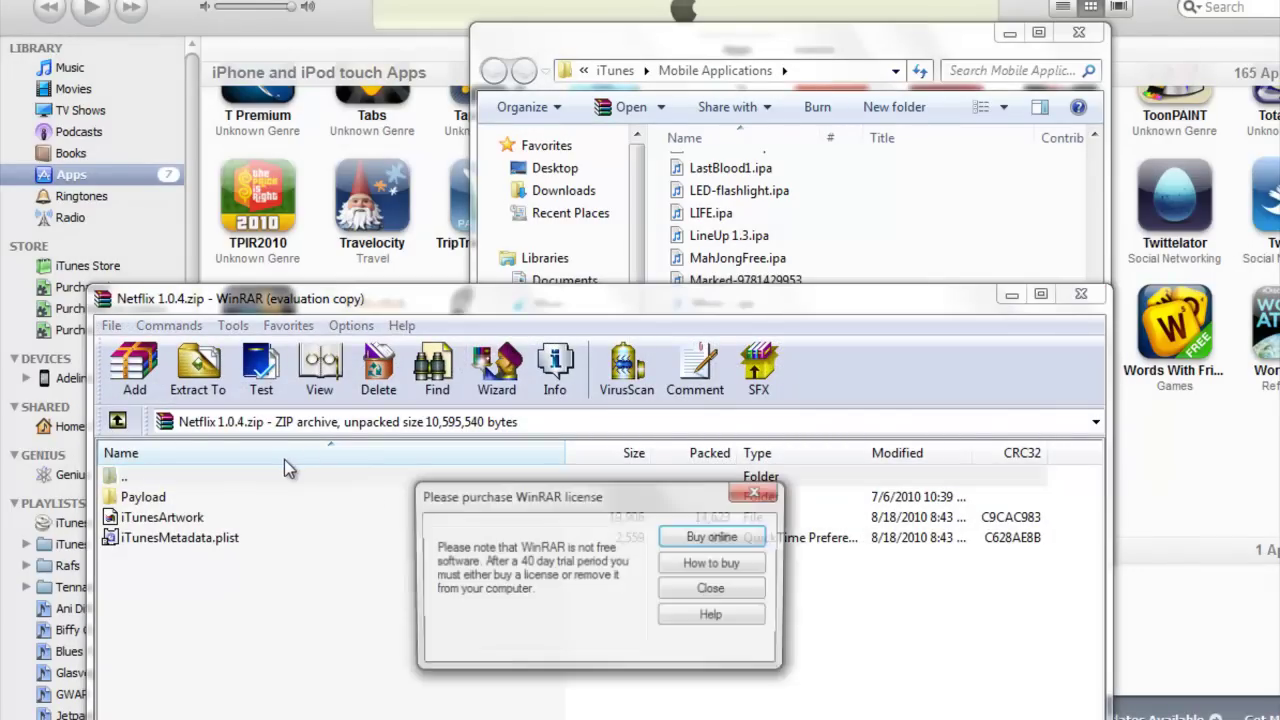
pyautogui.click(727, 589)
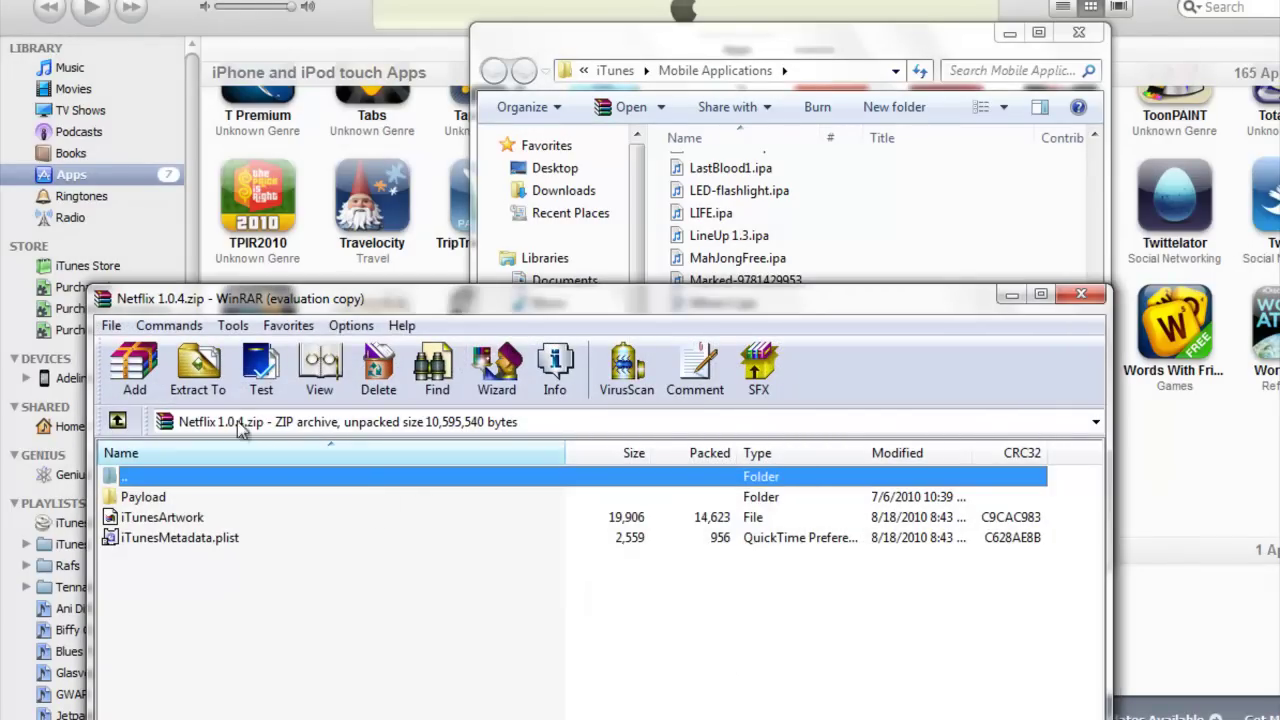
pyautogui.click(197, 370)
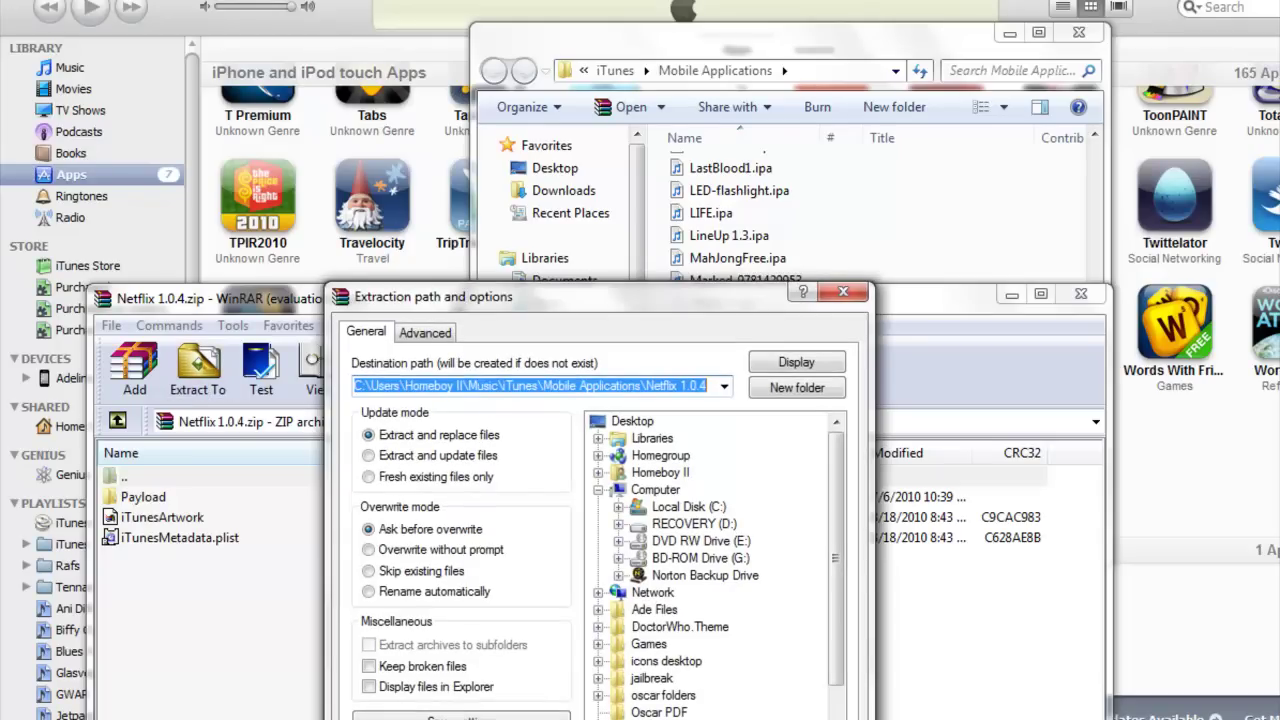
pyautogui.press('Return')
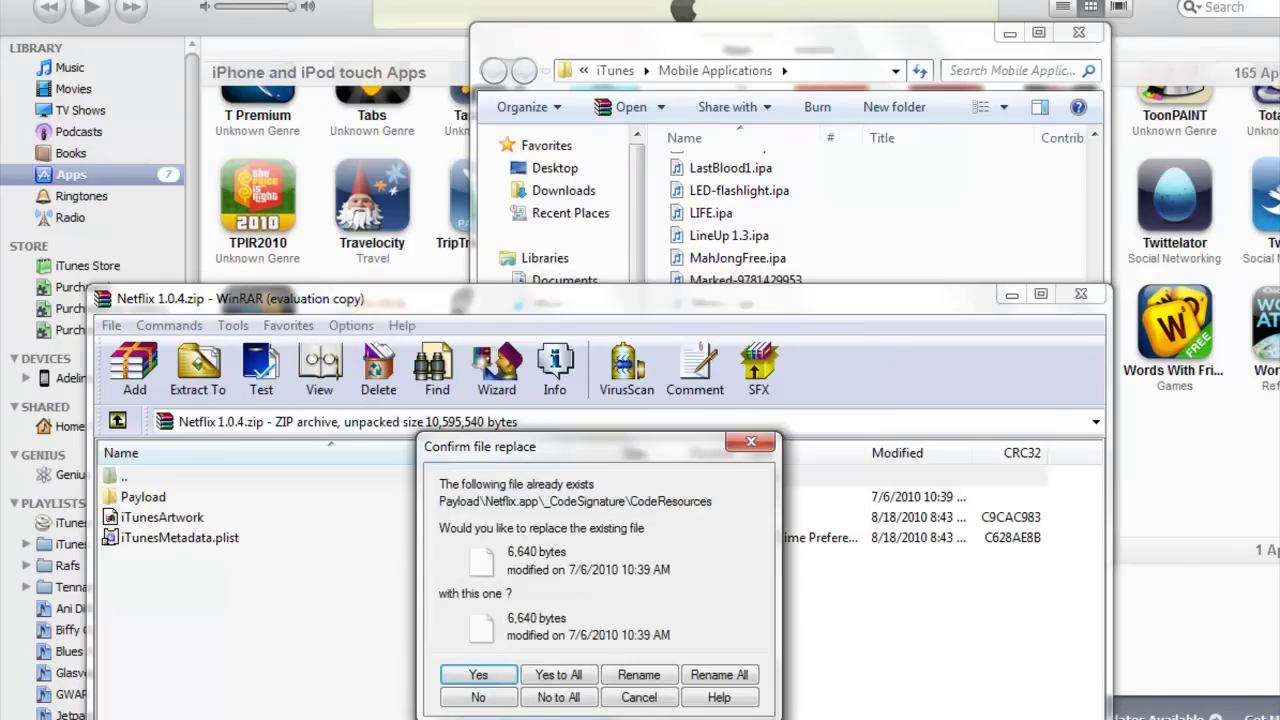
pyautogui.click(557, 675)
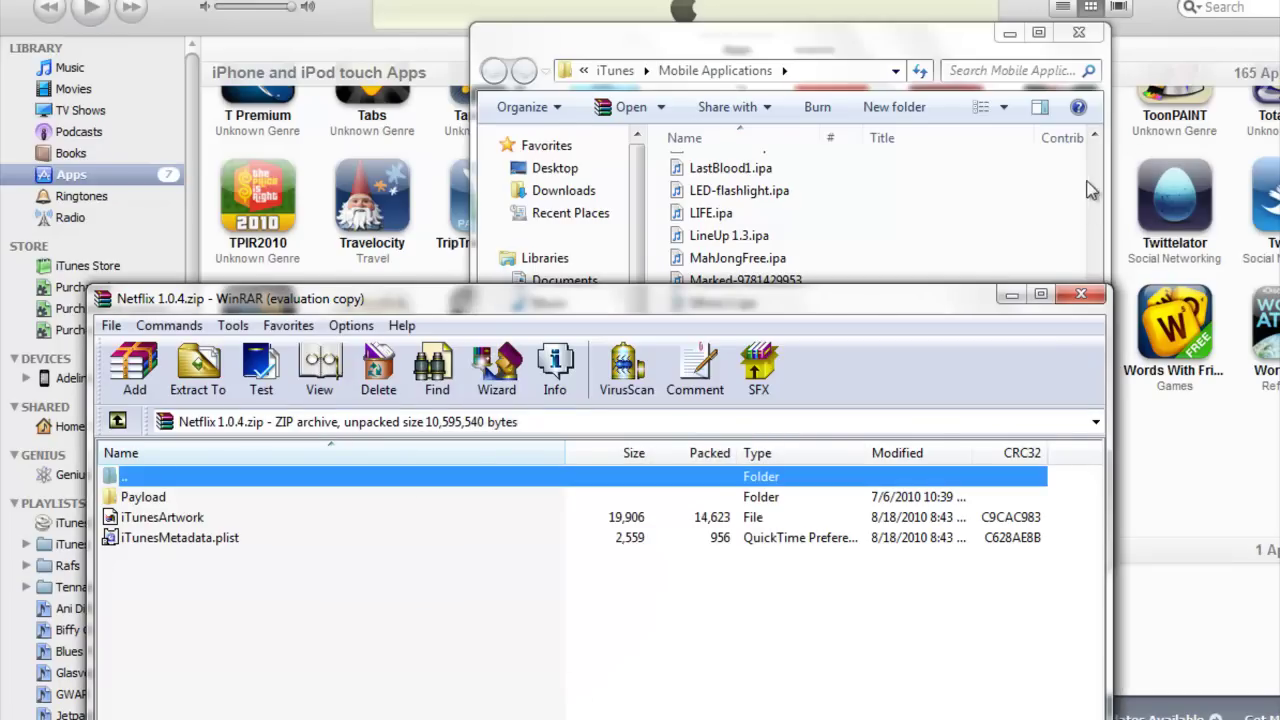
pyautogui.click(1081, 295)
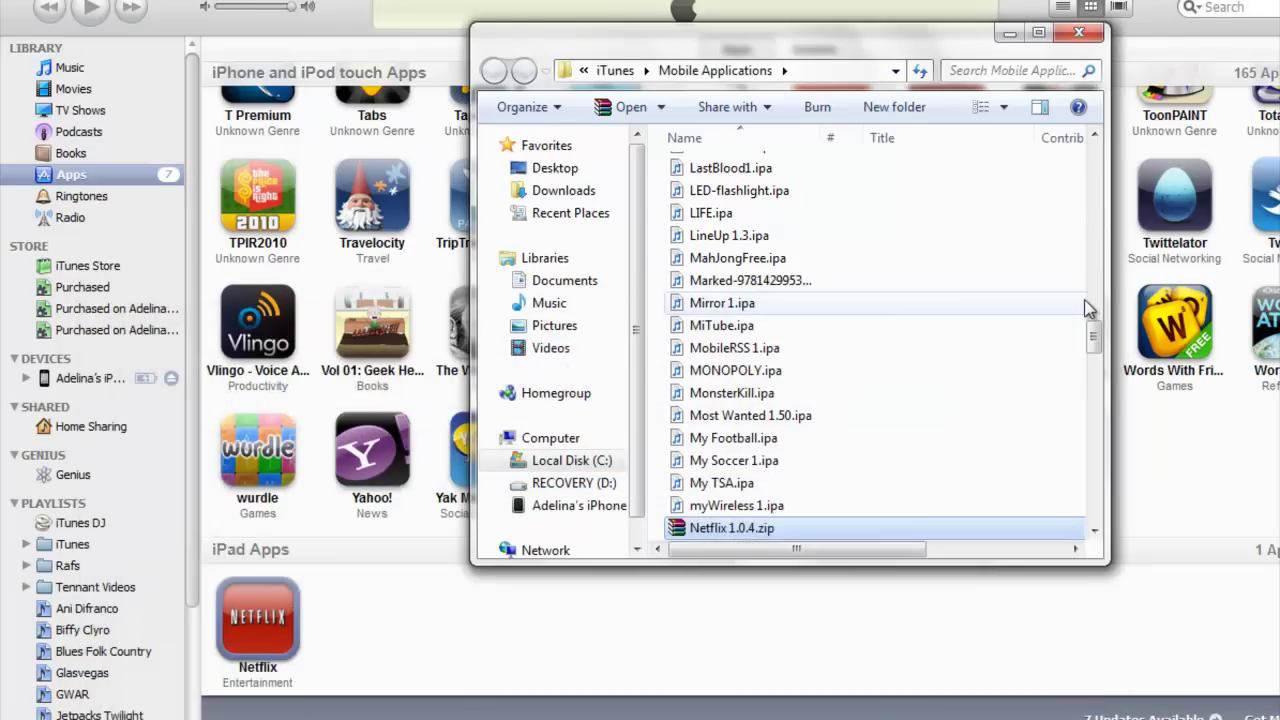
# Step: Open the Payload folder inside the extracted Netflix 1.0.4 folder in Mobile Applications
pyautogui.press('super+Home')
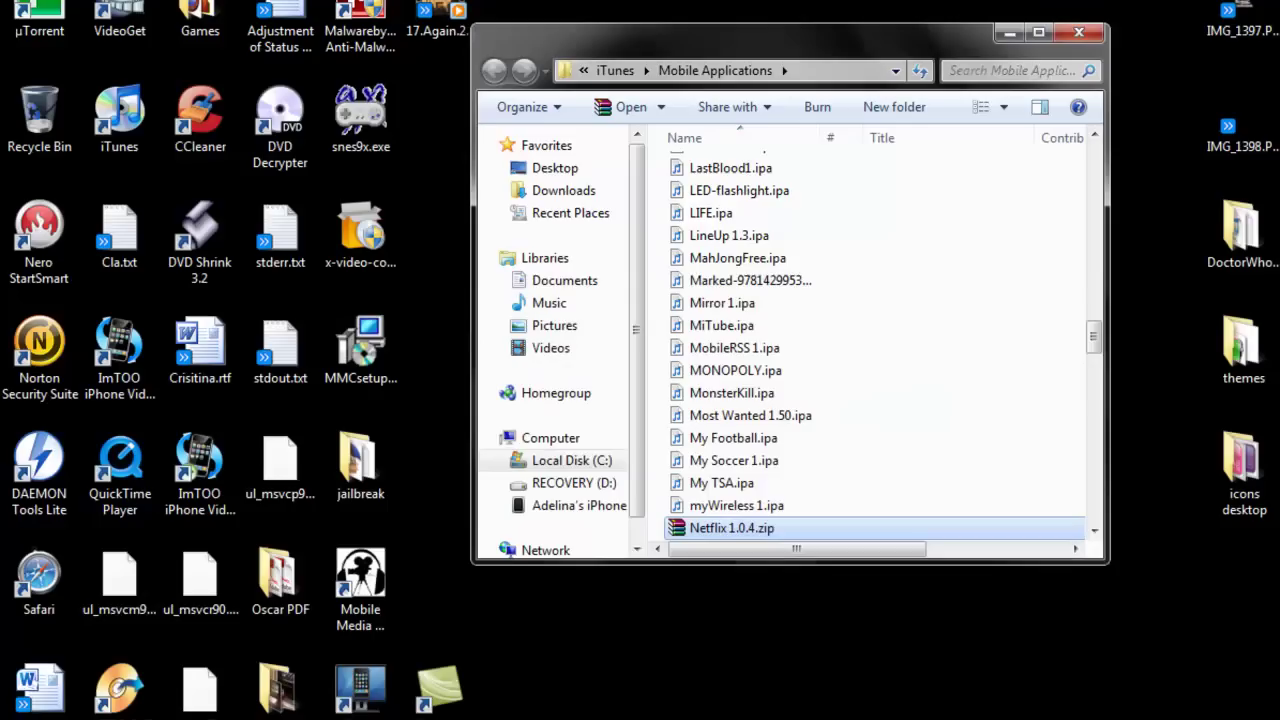
pyautogui.moveTo(1095, 333); pyautogui.dragTo(1093, 148)
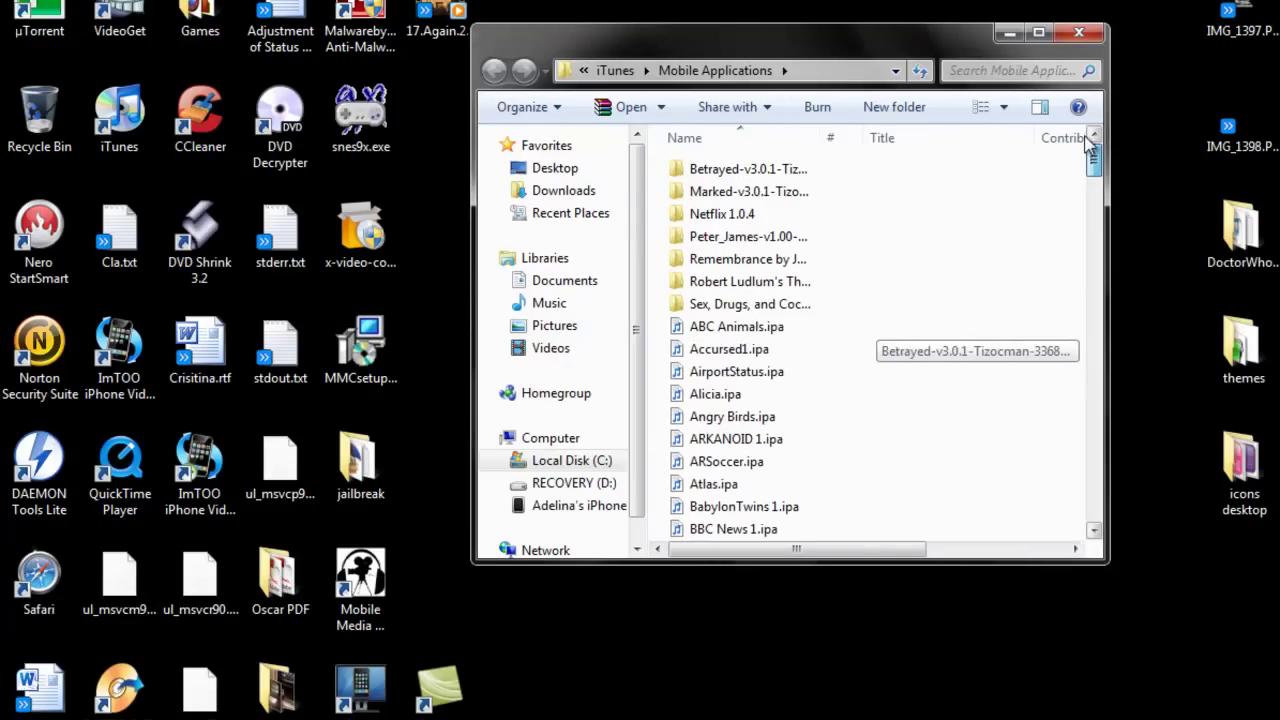
pyautogui.doubleClick(760, 214)
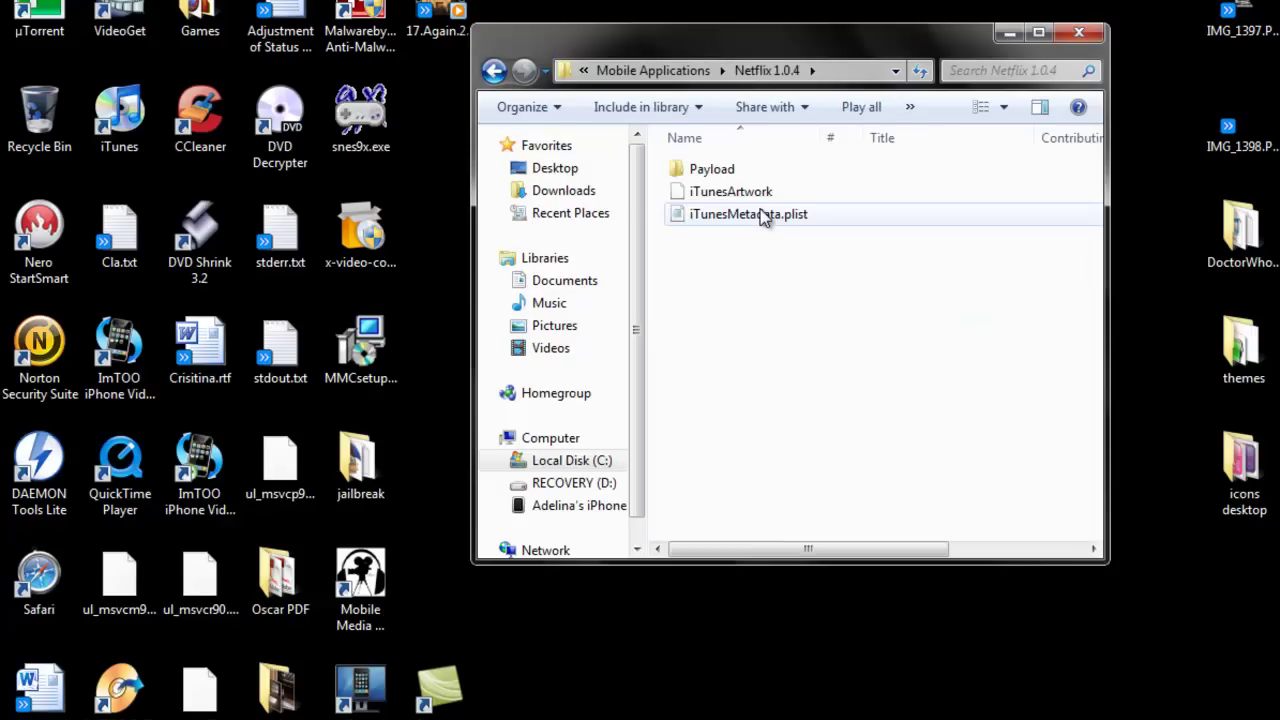
pyautogui.doubleClick(712, 170)
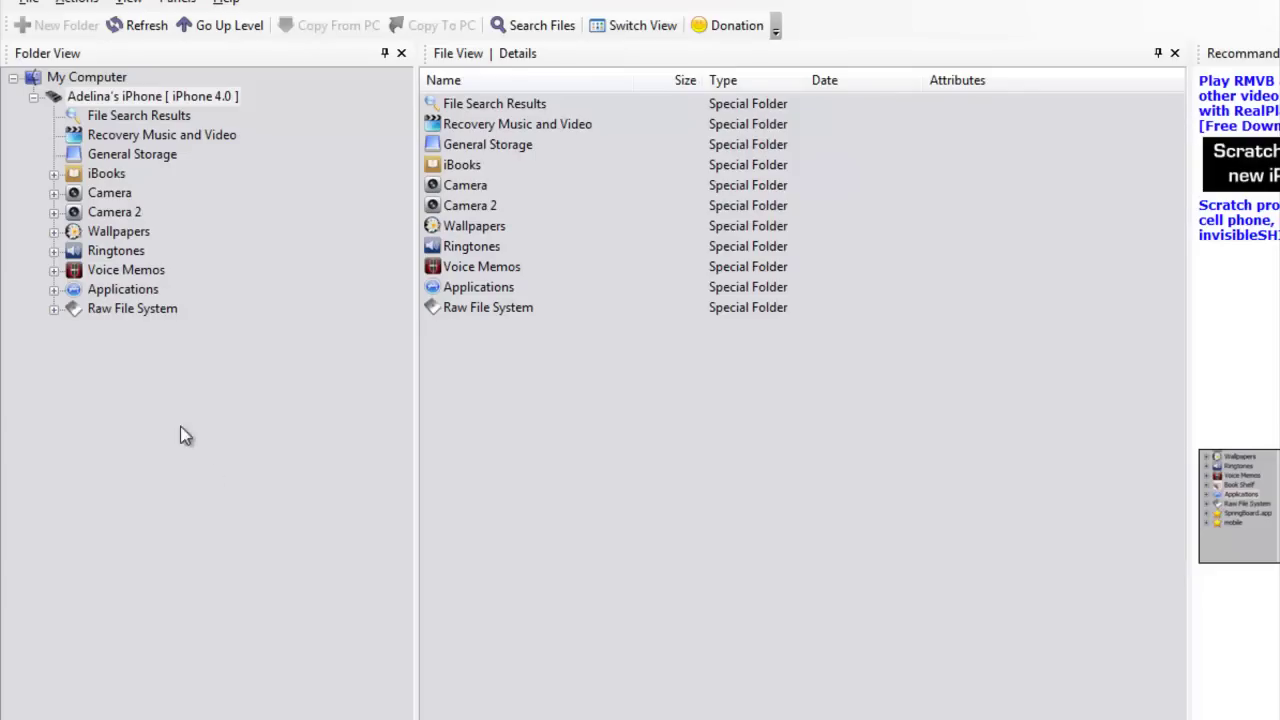
# Step: In the iPhone file manager, open private/var/stash/Applications under Raw File System, bring up the Payload folder beside it, and close that window
pyautogui.click(116, 316)
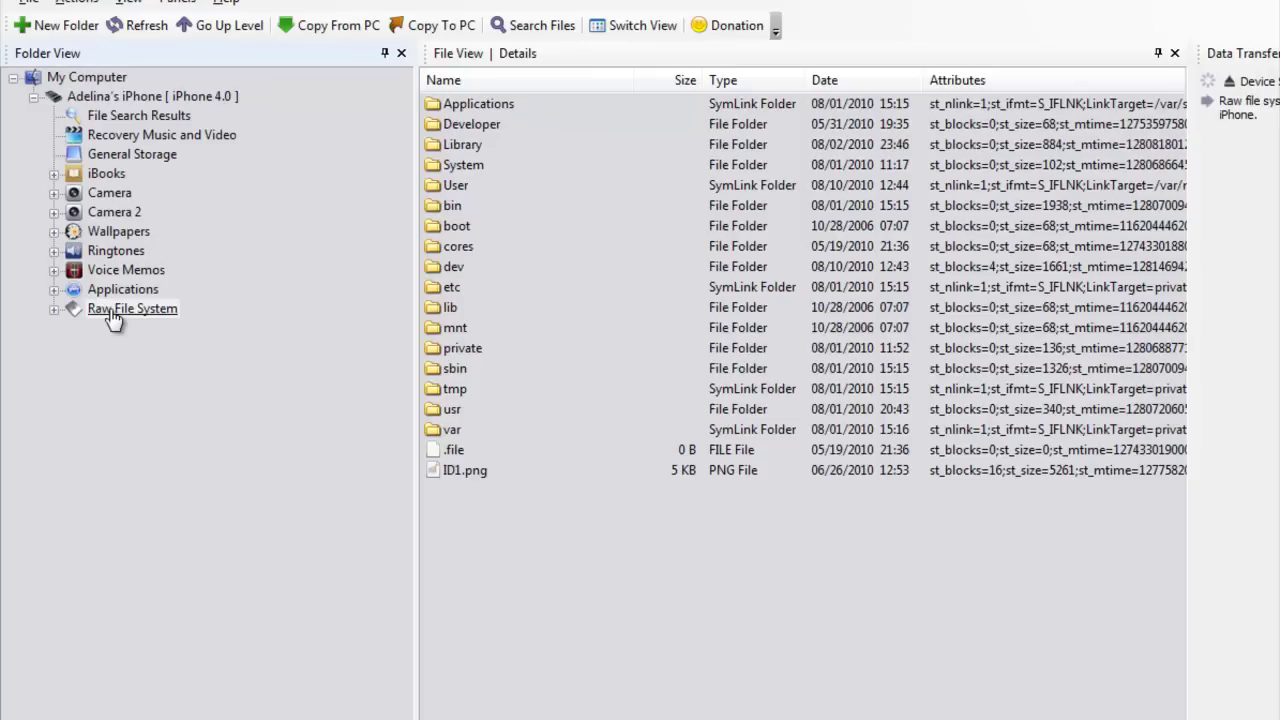
pyautogui.doubleClick(86, 314)
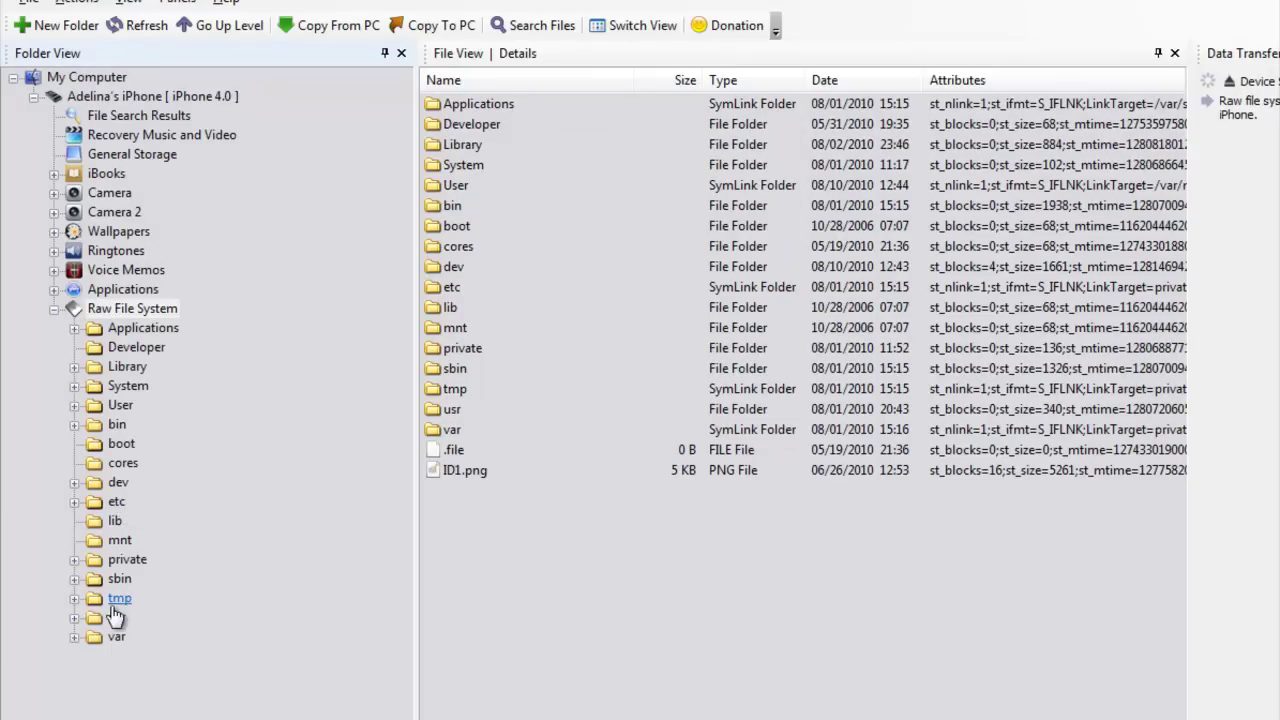
pyautogui.doubleClick(127, 559)
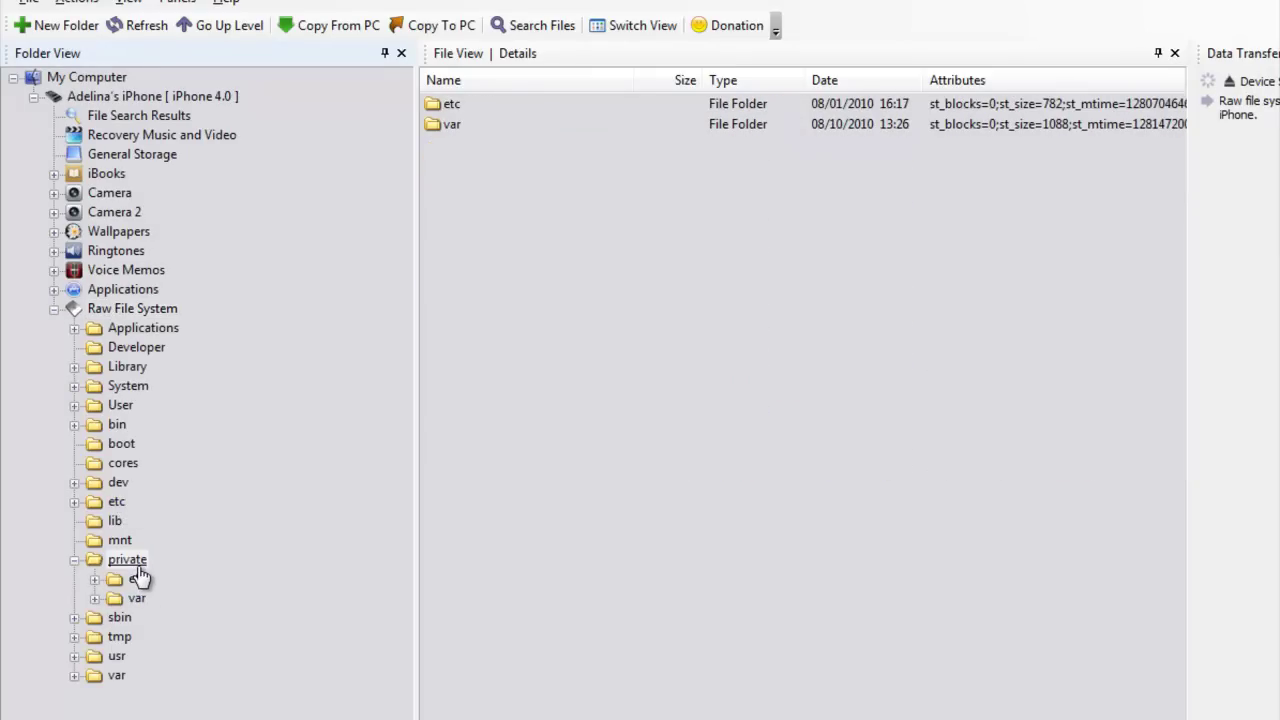
pyautogui.click(138, 599)
pyautogui.doubleClick(137, 600)
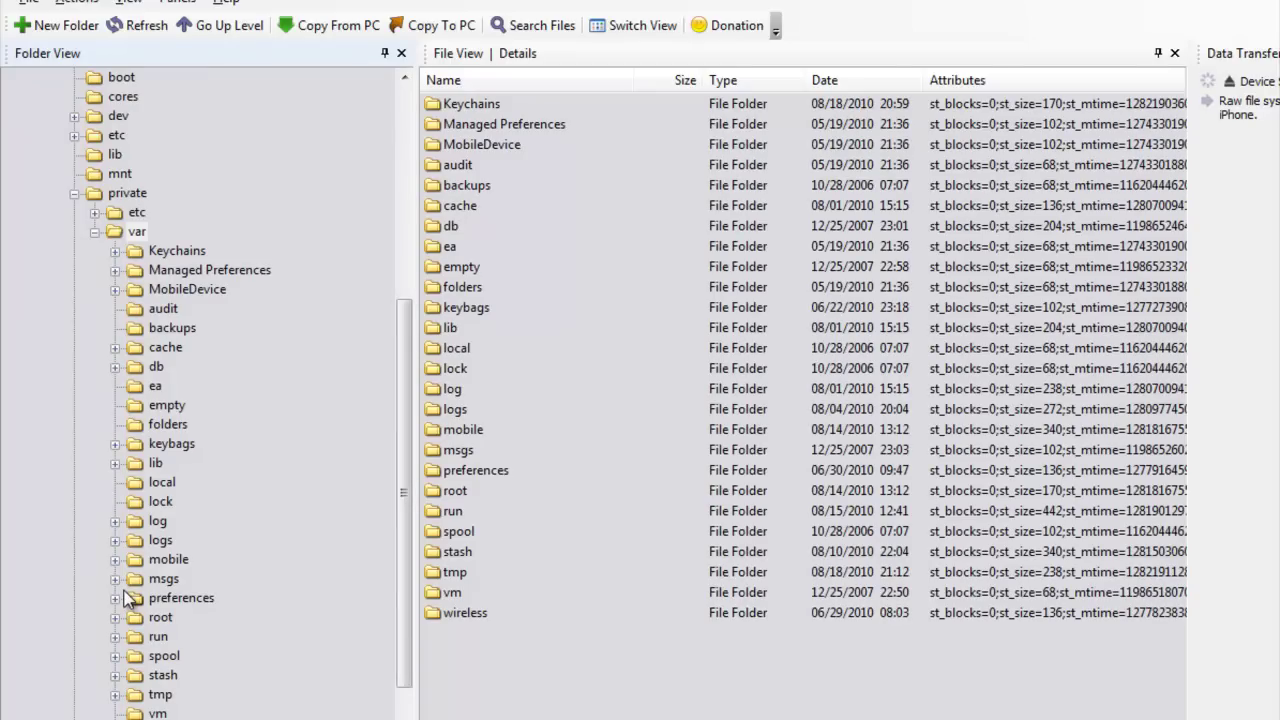
pyautogui.doubleClick(163, 677)
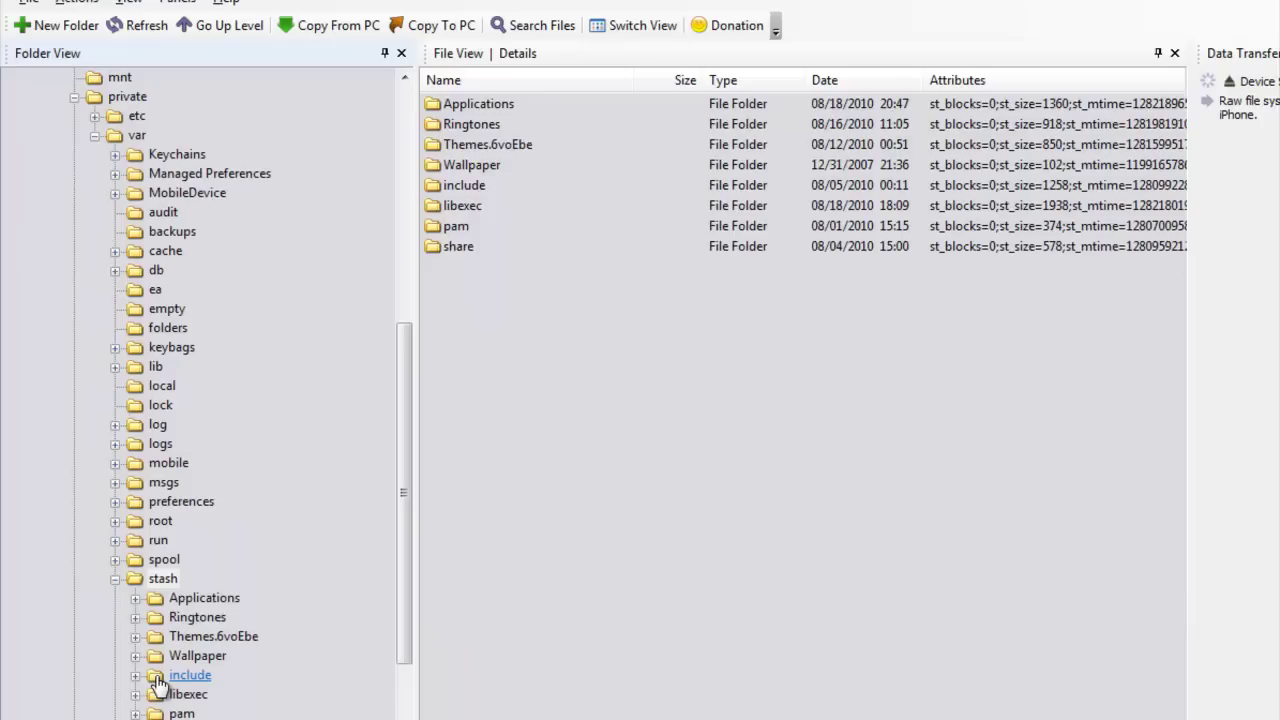
pyautogui.click(216, 601)
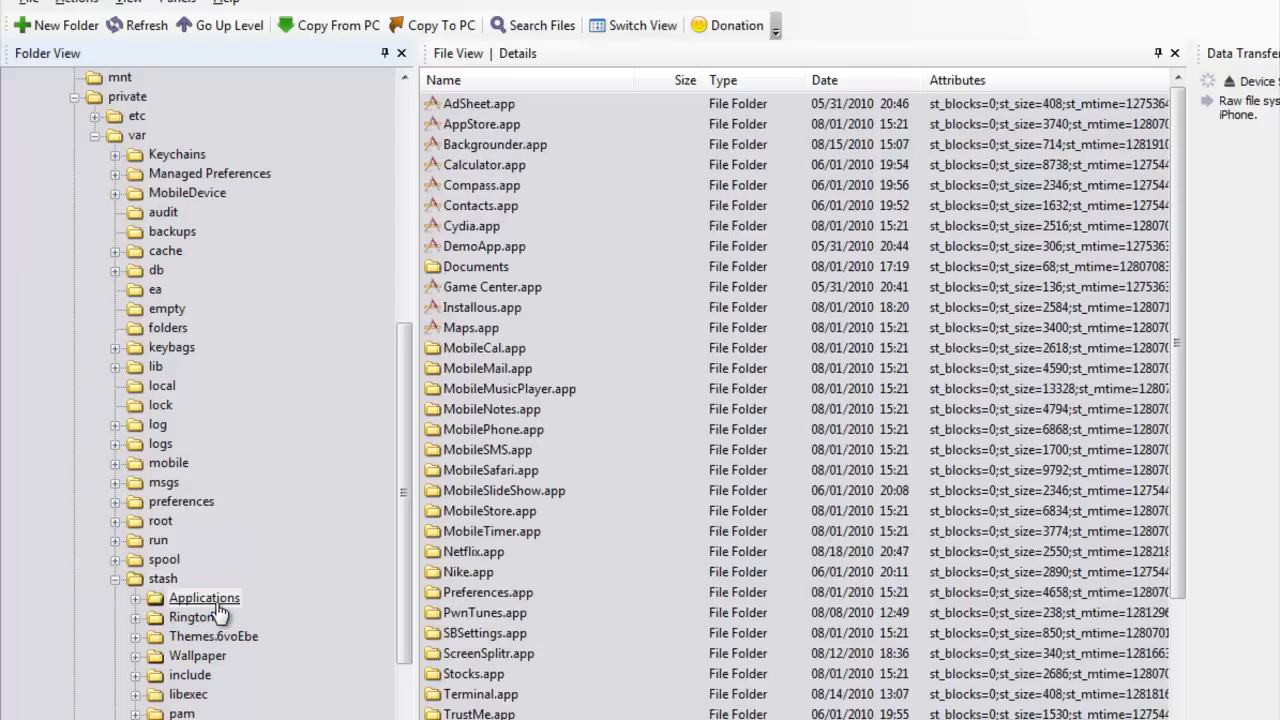
pyautogui.hotkey('alt', 'Tab')
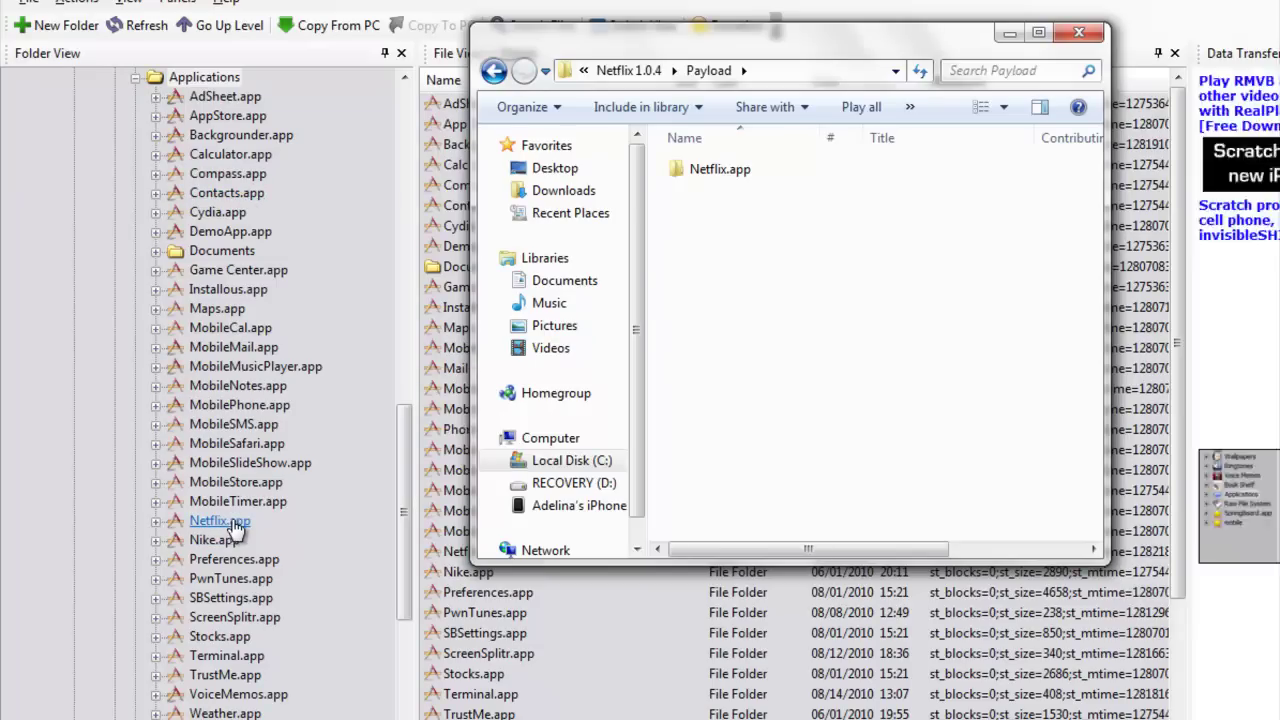
pyautogui.click(1088, 36)
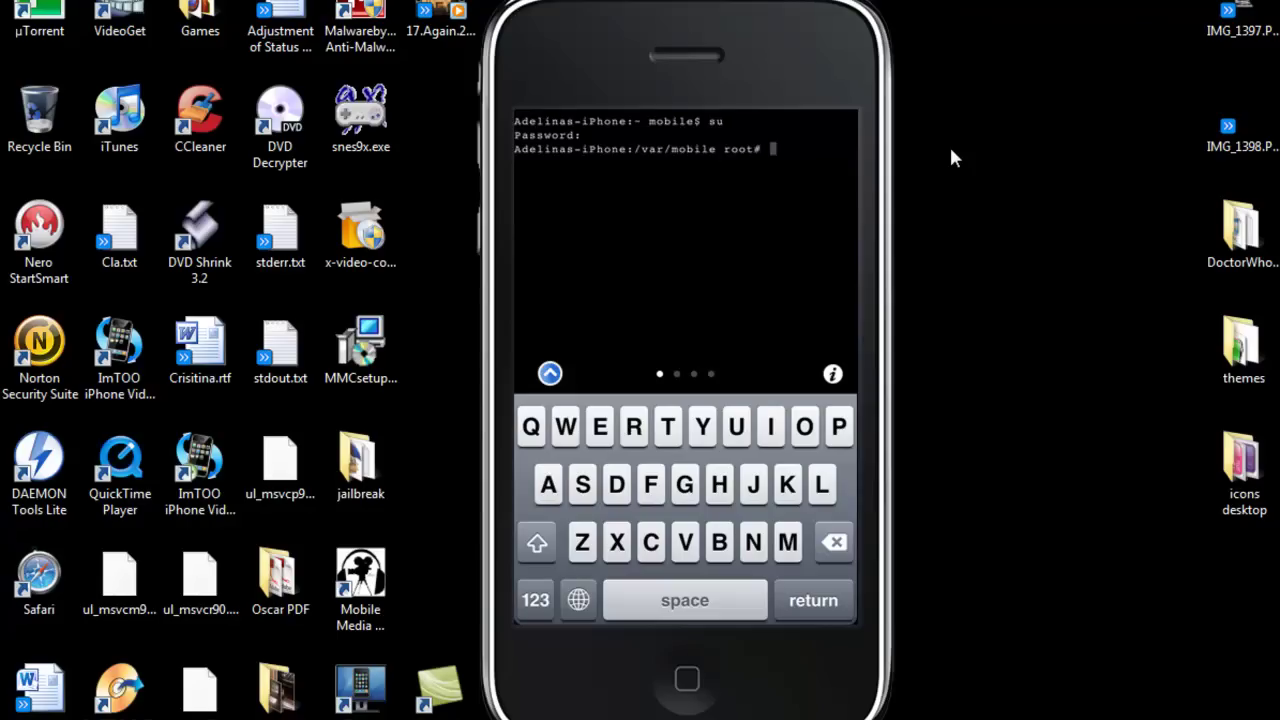
# Step: Change the root terminal session's working directory to the app folder with "cd /var/stash/Applications"
pyautogui.write('cd ')
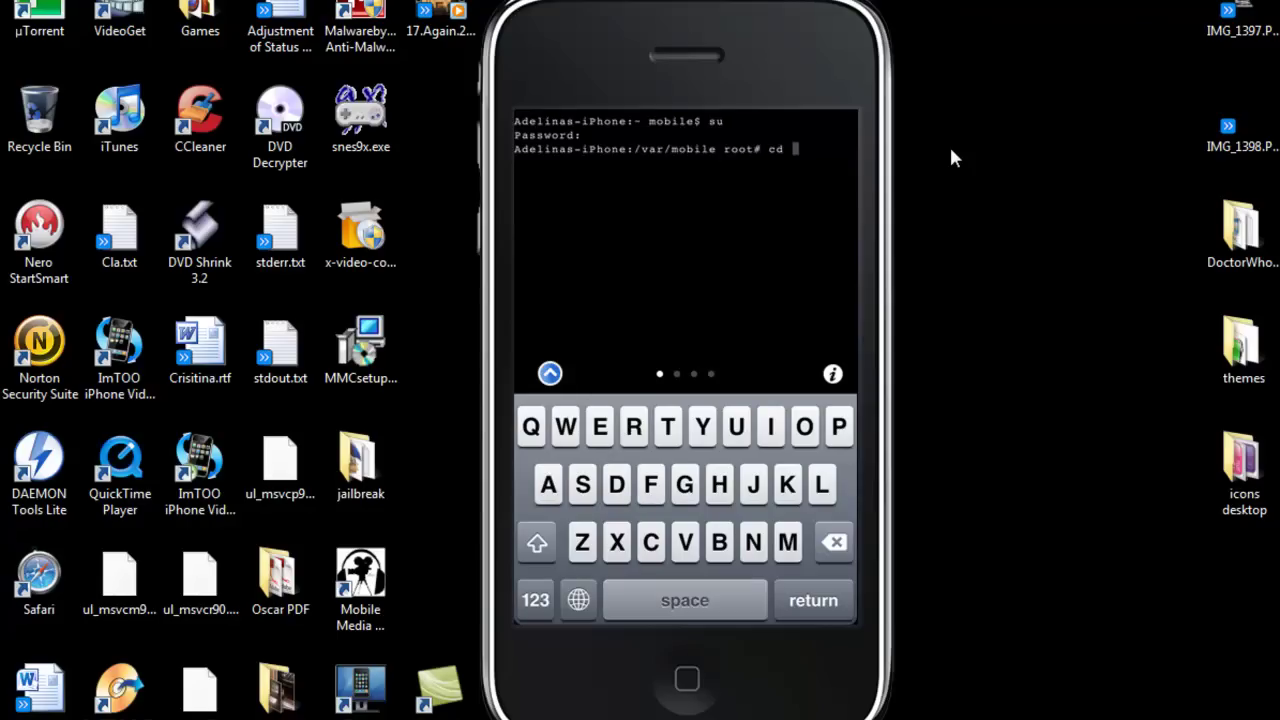
pyautogui.write('/var')
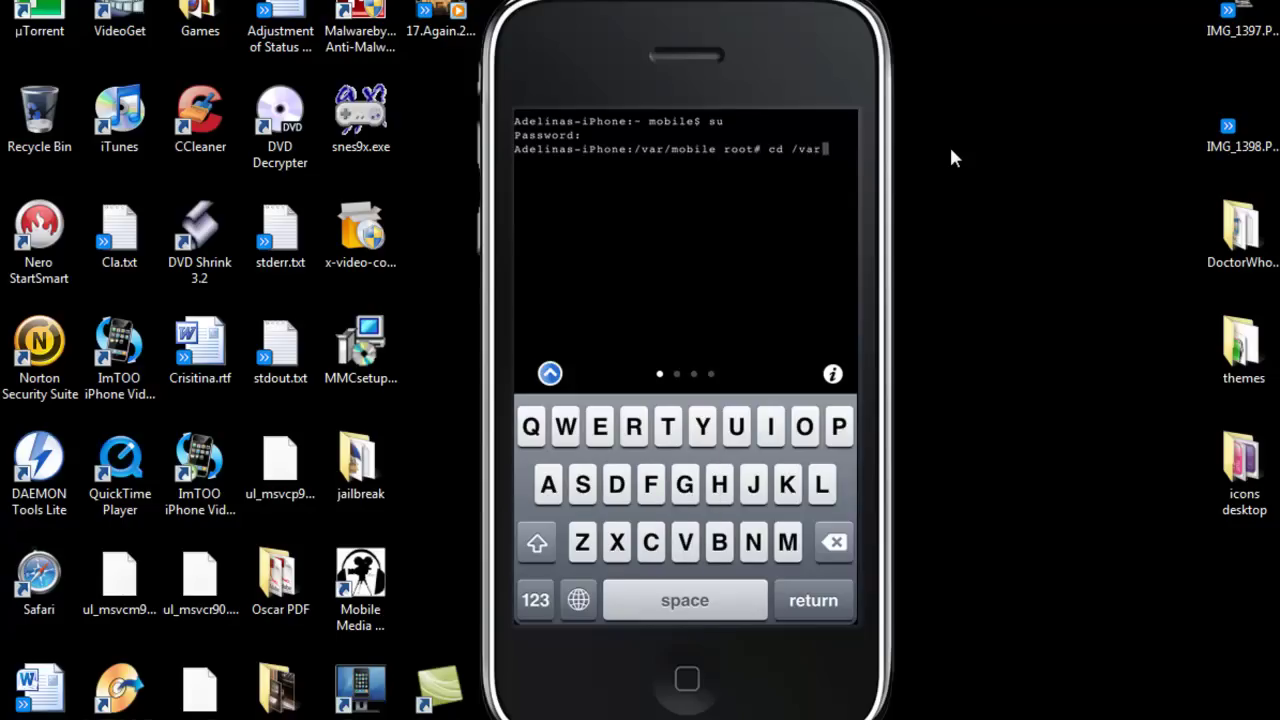
pyautogui.write('/stash')
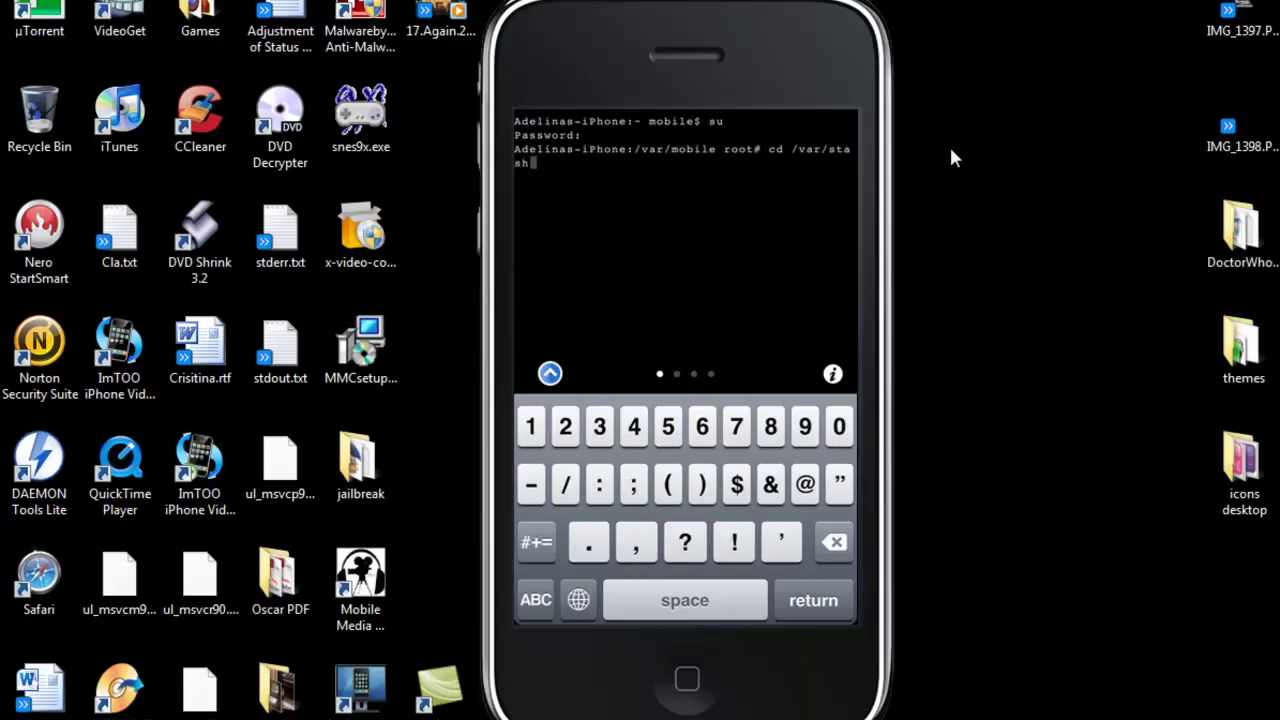
pyautogui.write('/')
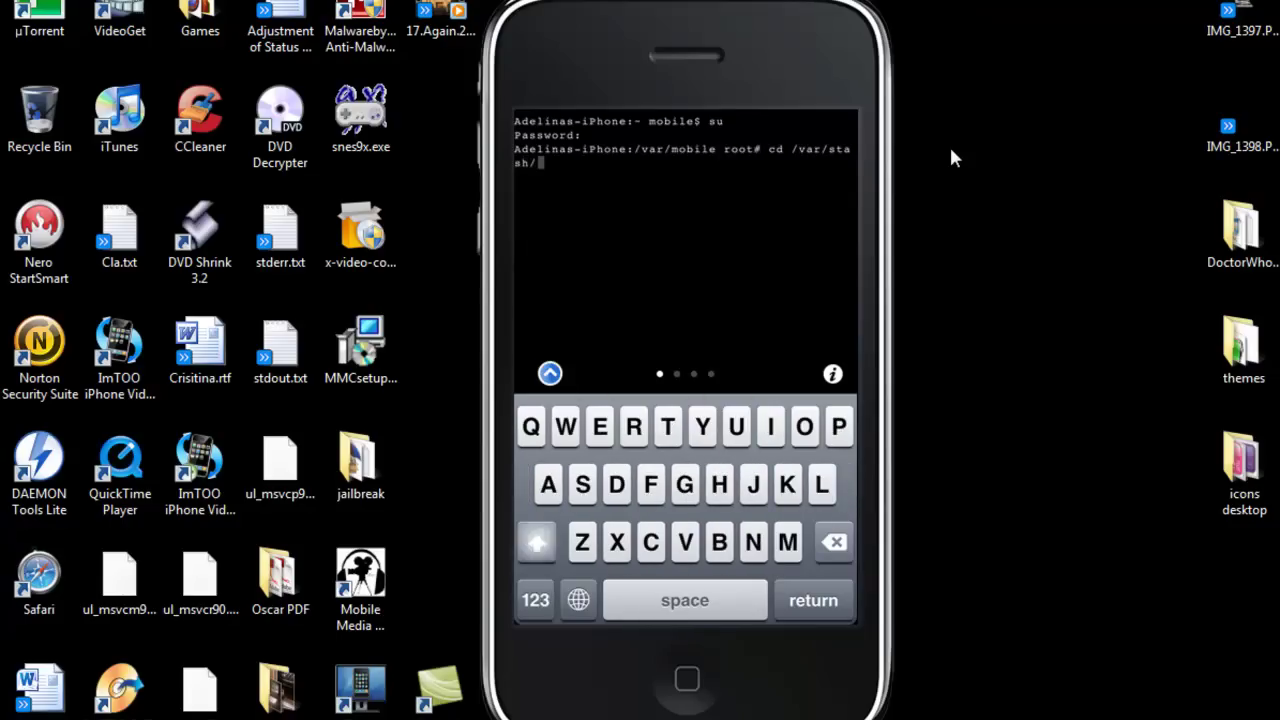
pyautogui.write('Appl')
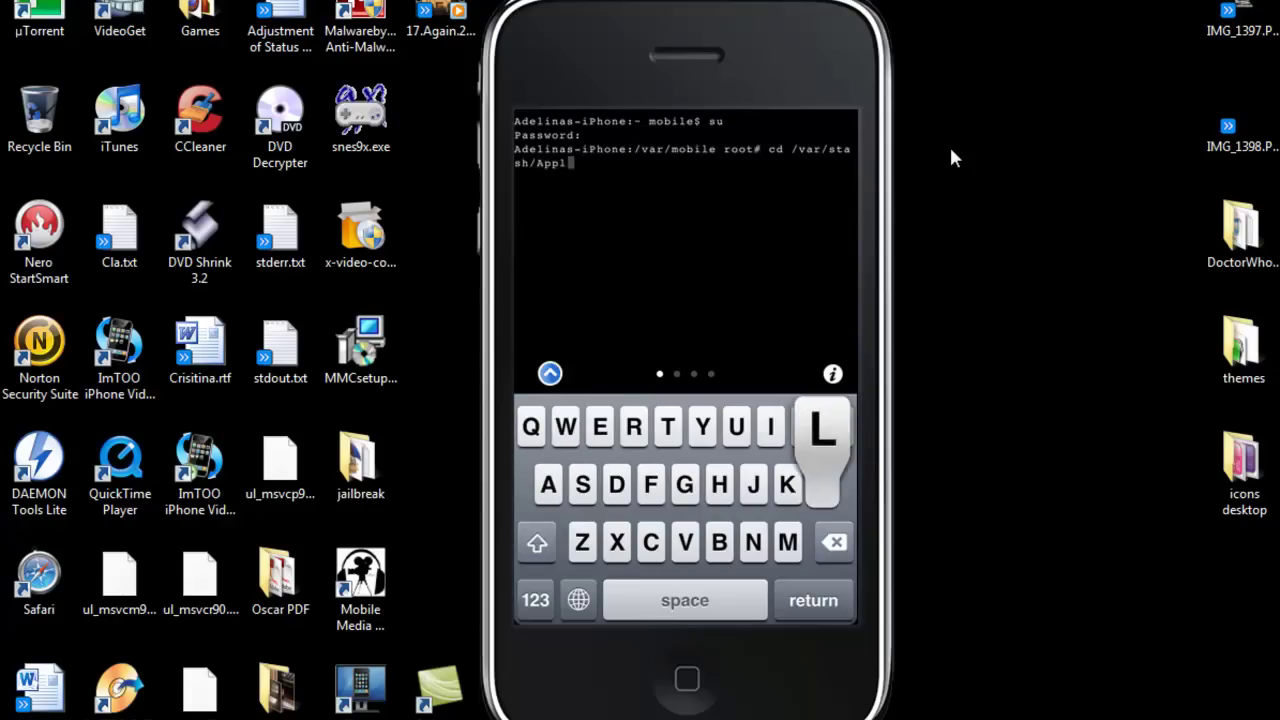
pyautogui.write('ica')
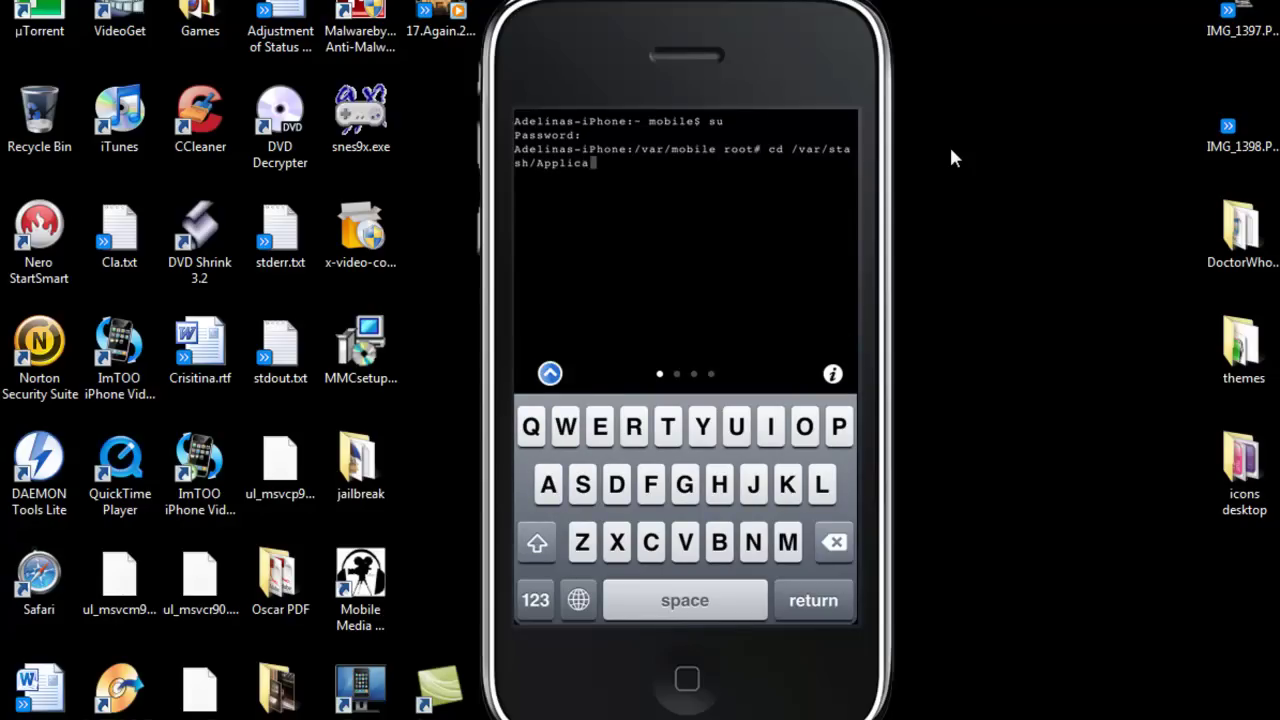
pyautogui.write('tions')
pyautogui.press('Return')
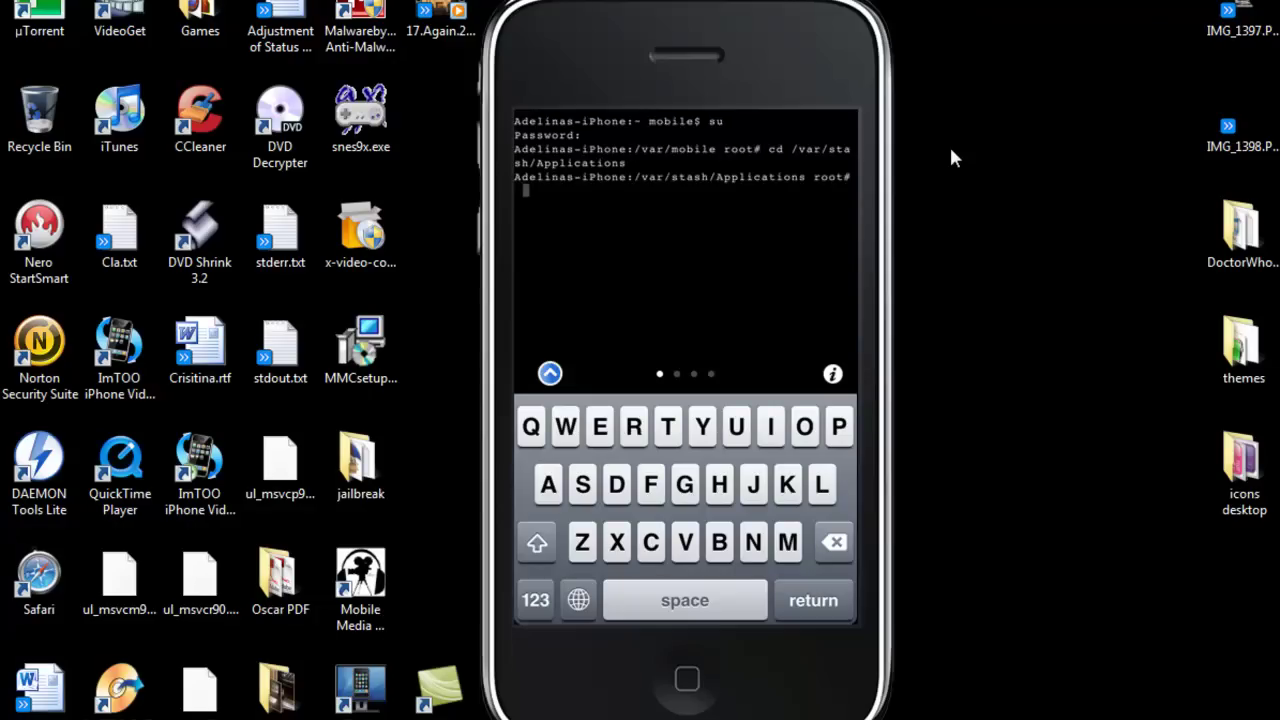
# Step: Set the permissions of Netflix.app and everything inside it to 755 by running "chmod -R 755 Netflix.app"
pyautogui.write('ch')
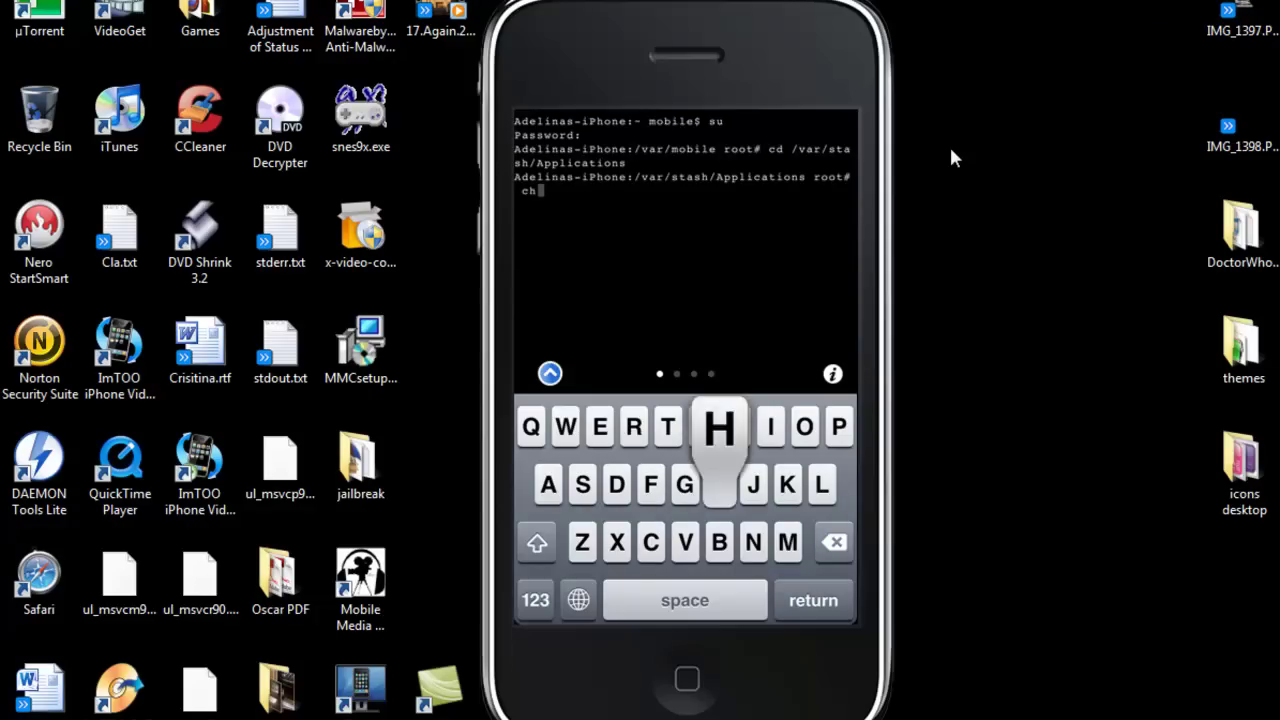
pyautogui.write('mod')
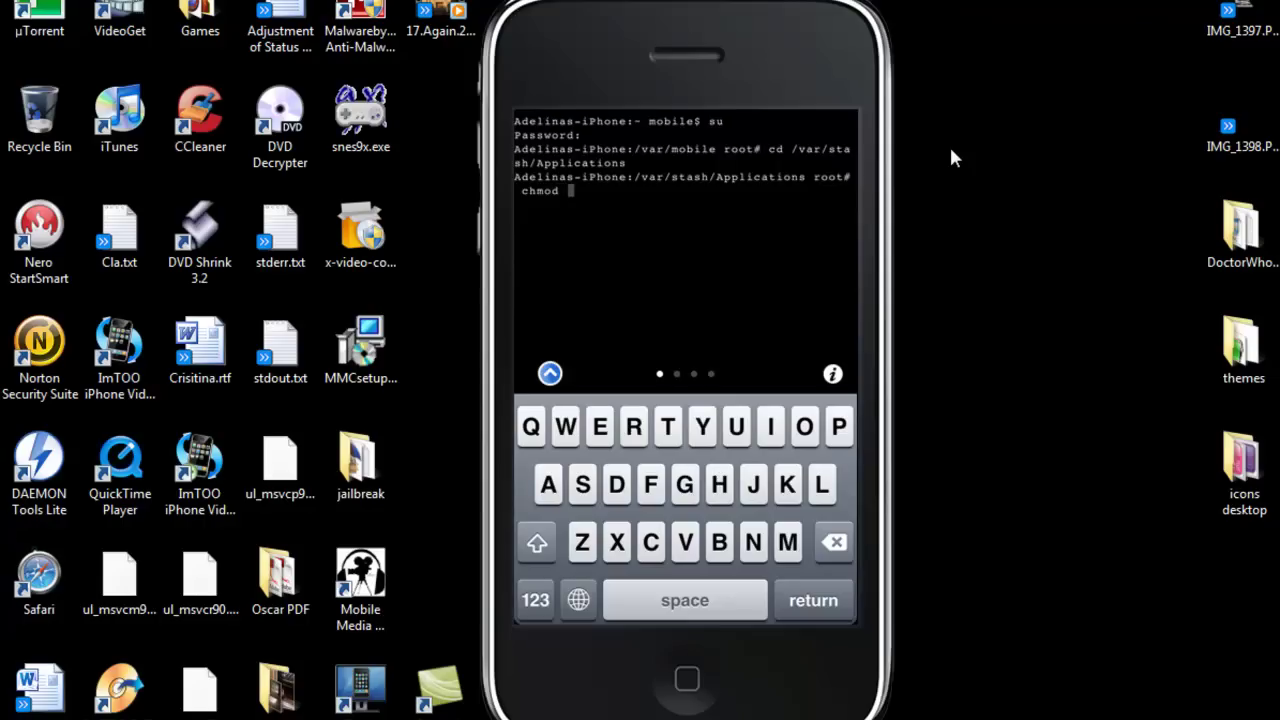
pyautogui.write(' -R')
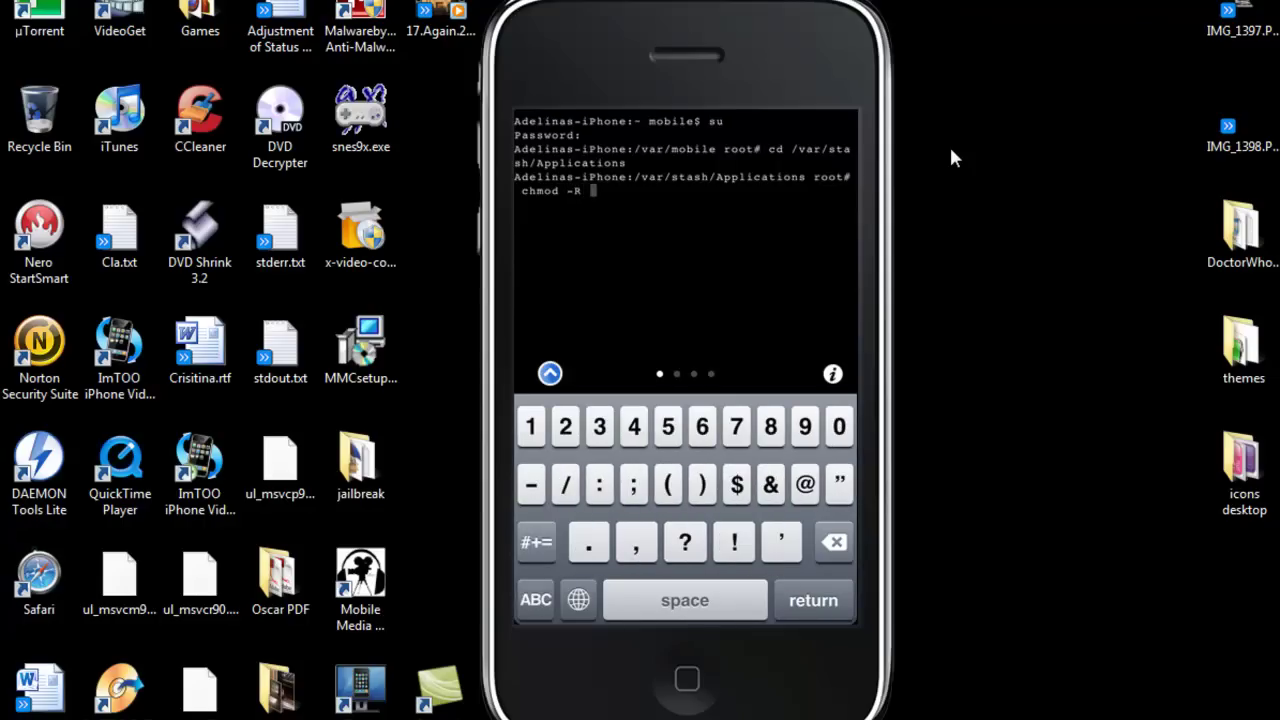
pyautogui.write(' 755')
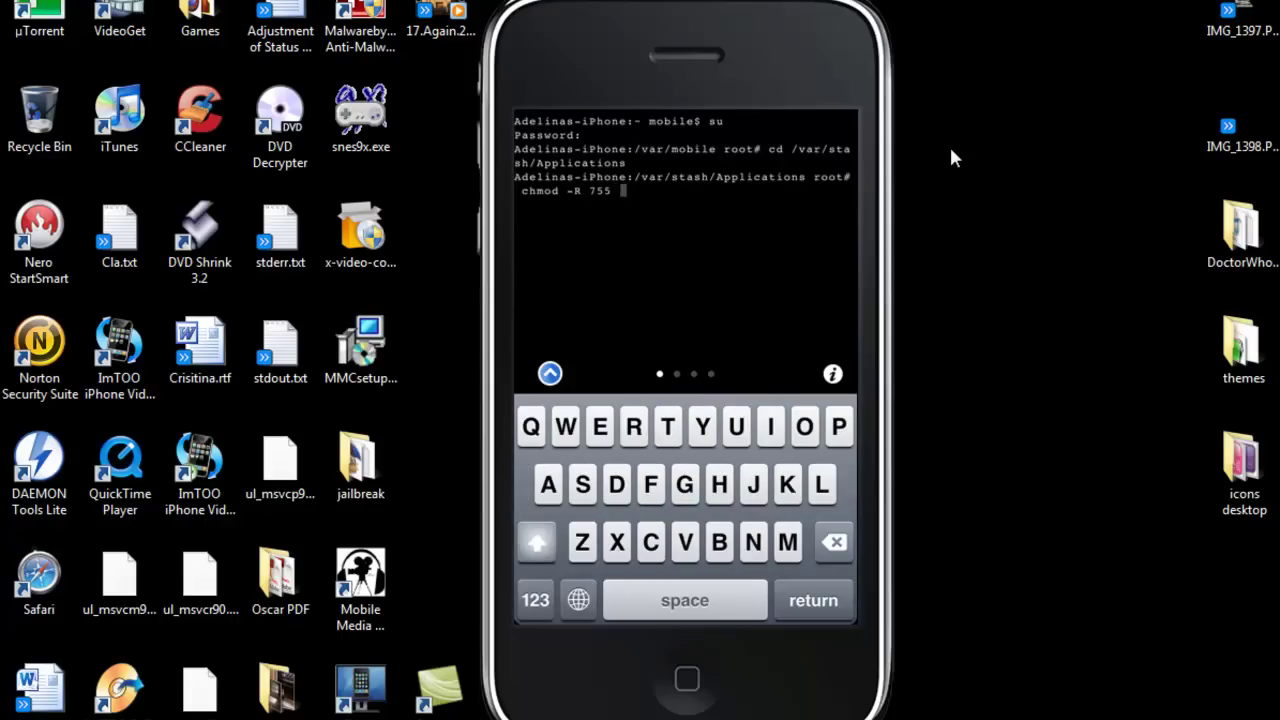
pyautogui.write(' Netfl')
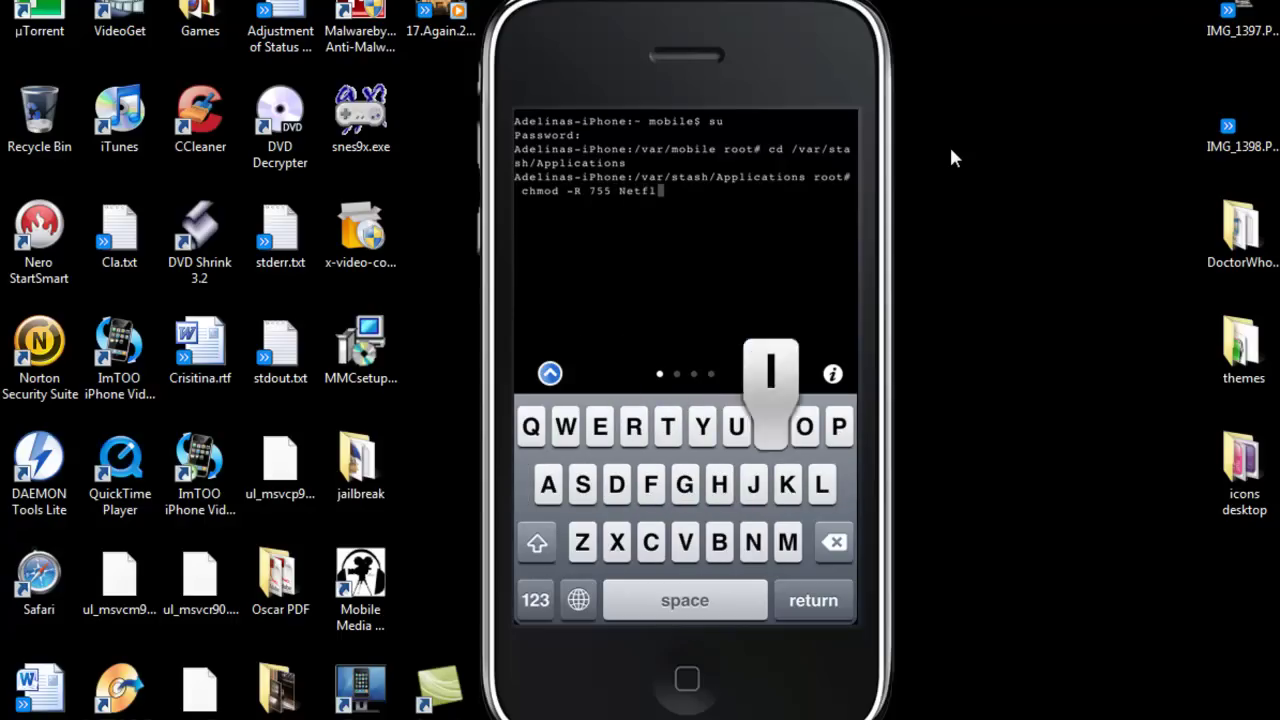
pyautogui.write('ix.app')
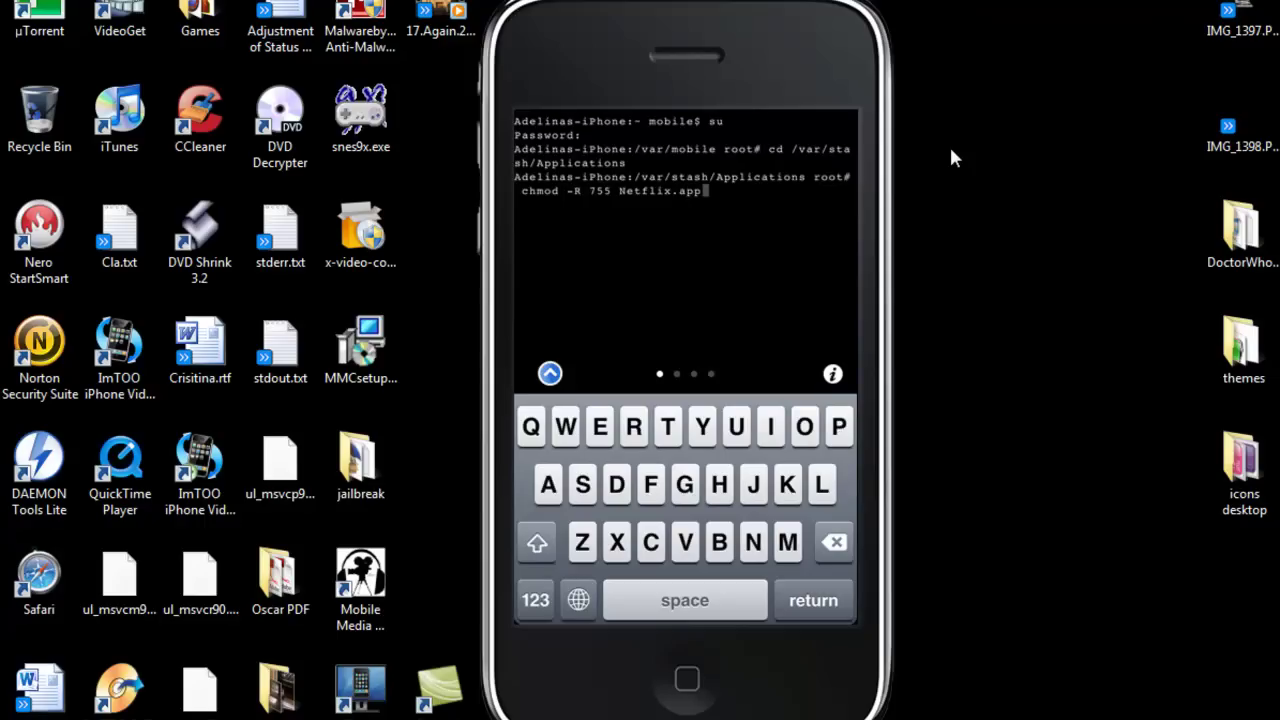
pyautogui.press('Return')
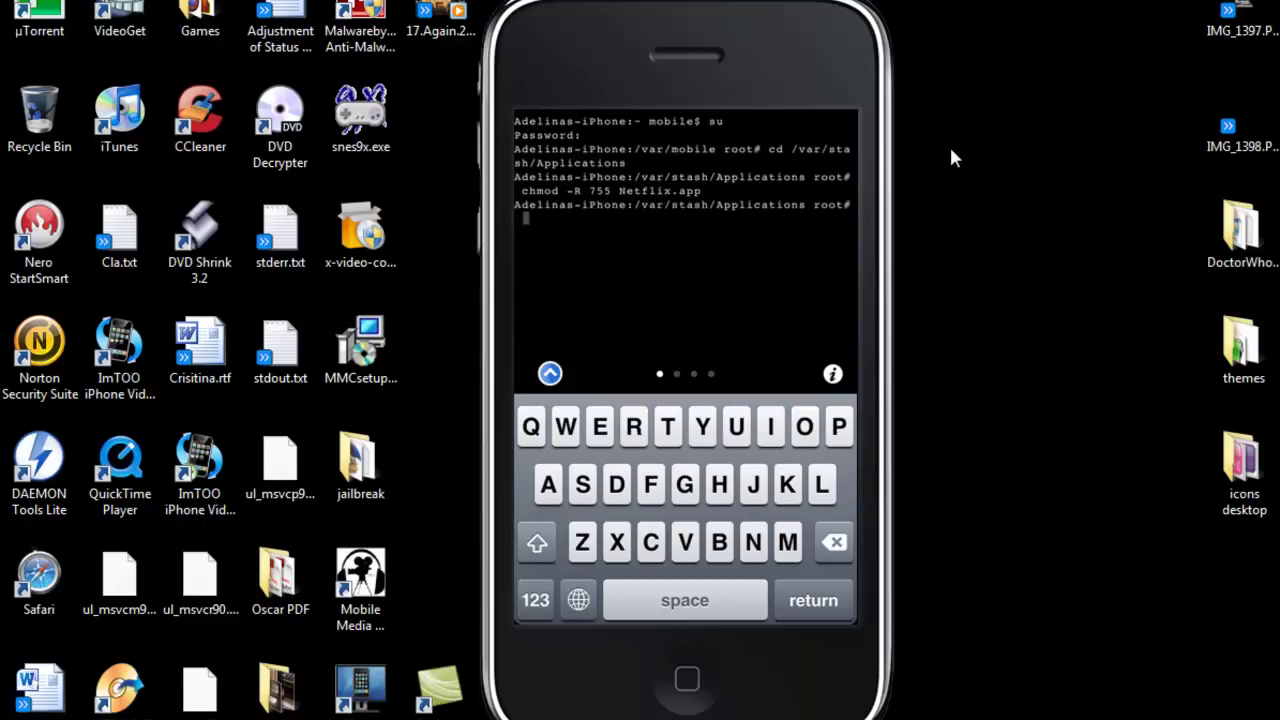